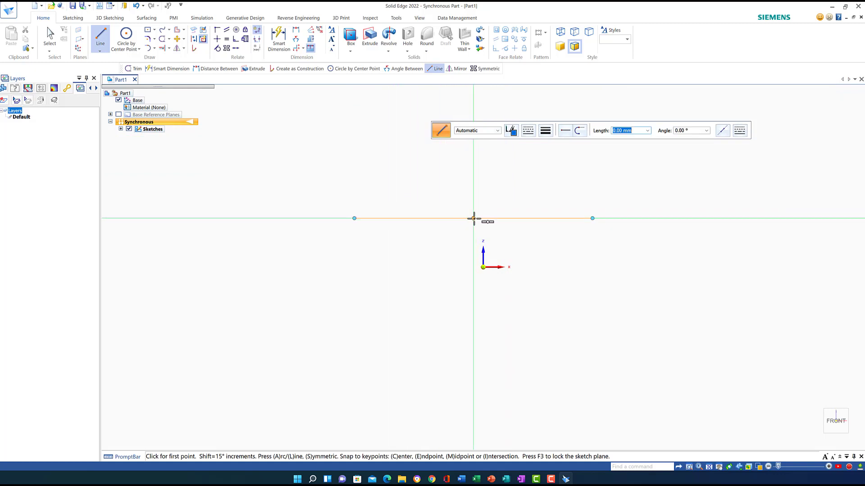
Step: Connect the midpoint of the horizontal line to the origin so the line is centred on it
left_click(218, 29)
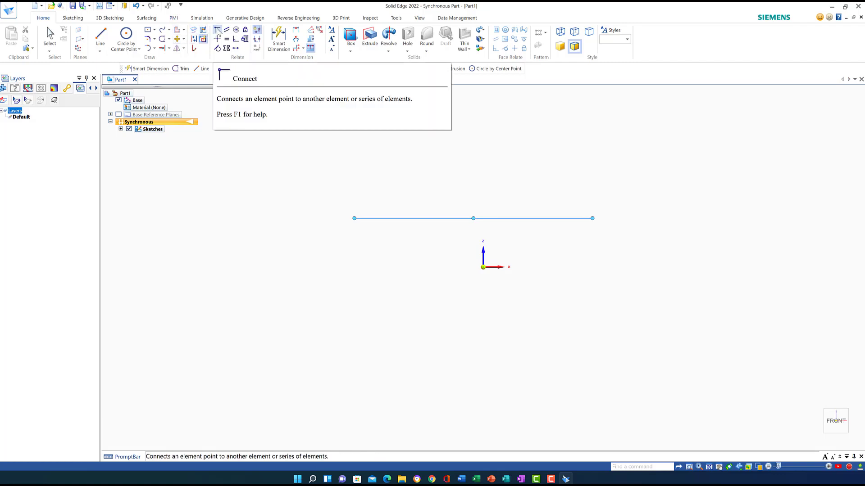
left_click(473, 219)
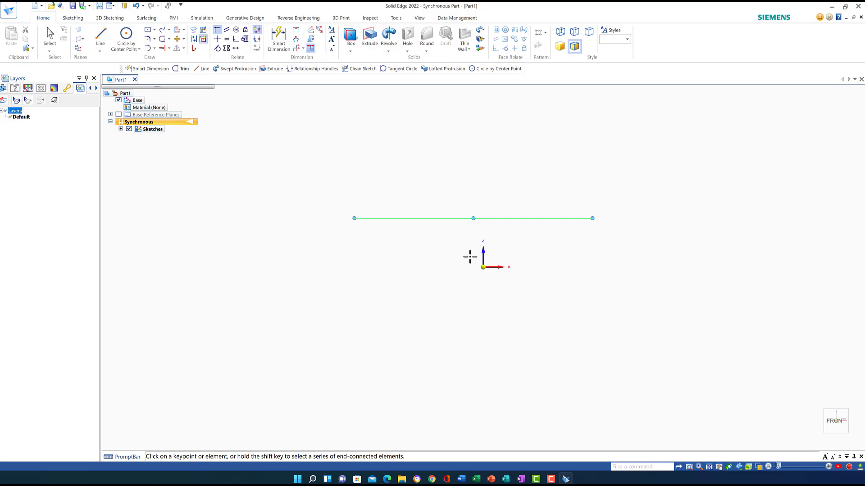
left_click(483, 267)
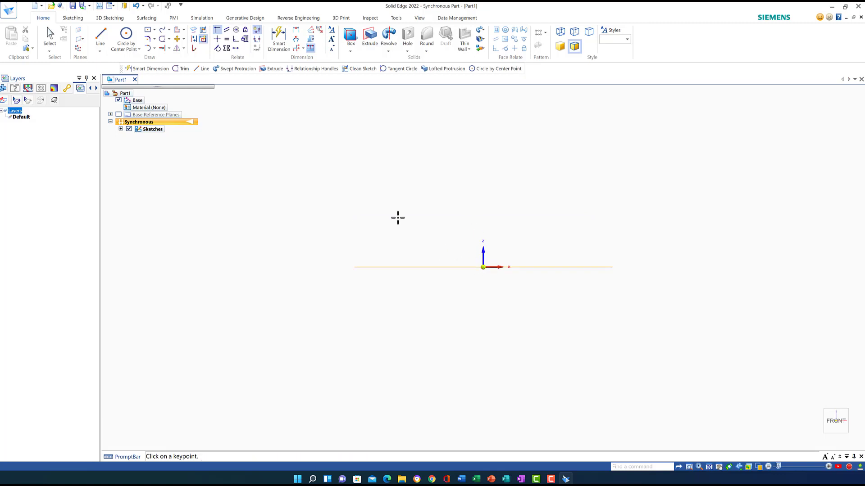
Step: Dimension the horizontal line's length with Smart Dimension, placing the dimension above it, and set it to 60 mm
left_click(278, 39)
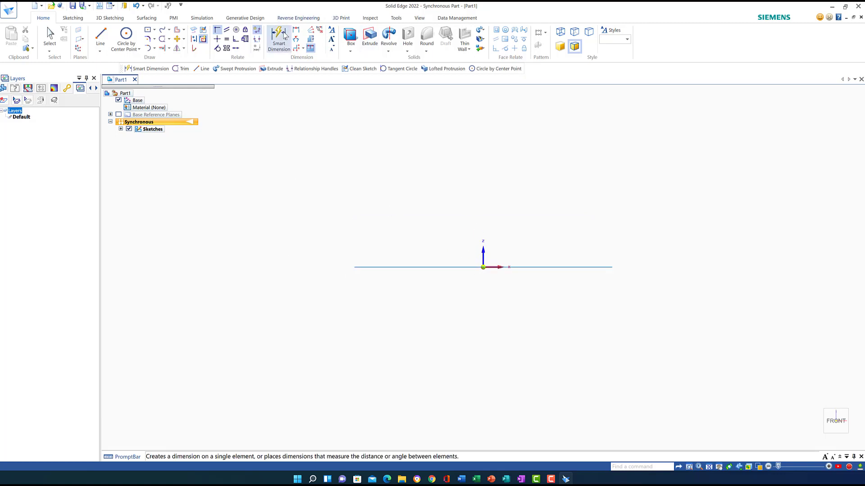
left_click(449, 267)
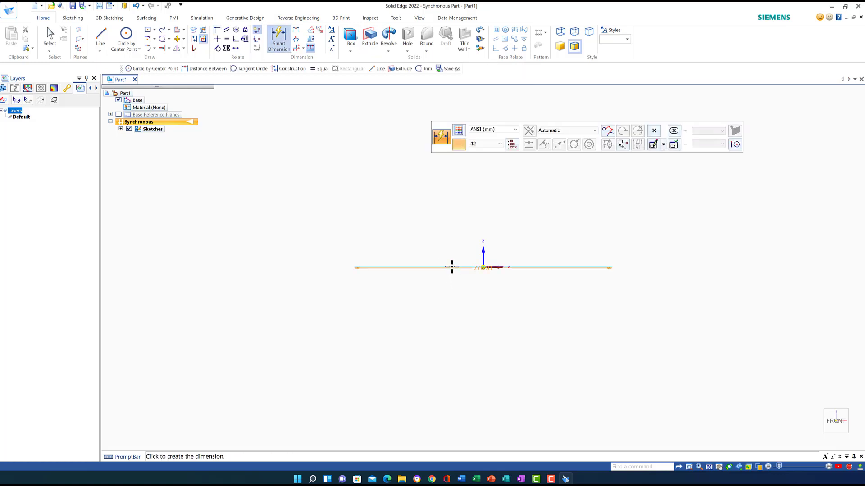
left_click(468, 210)
type("60")
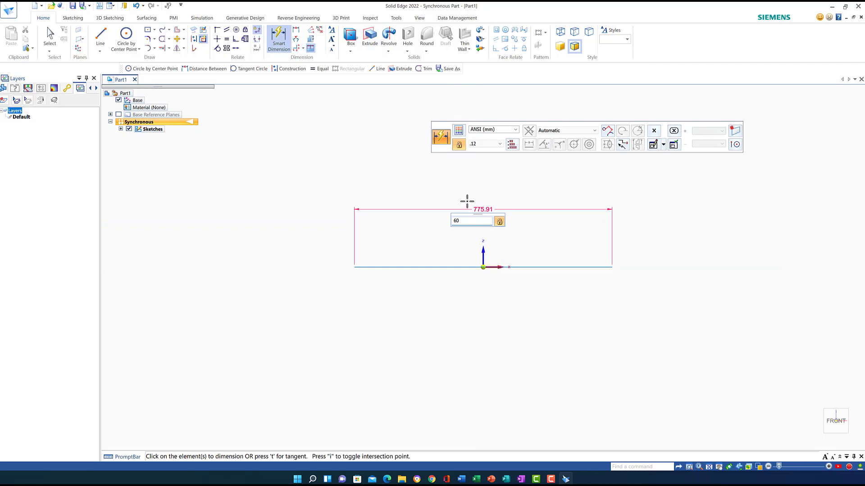
key("Return")
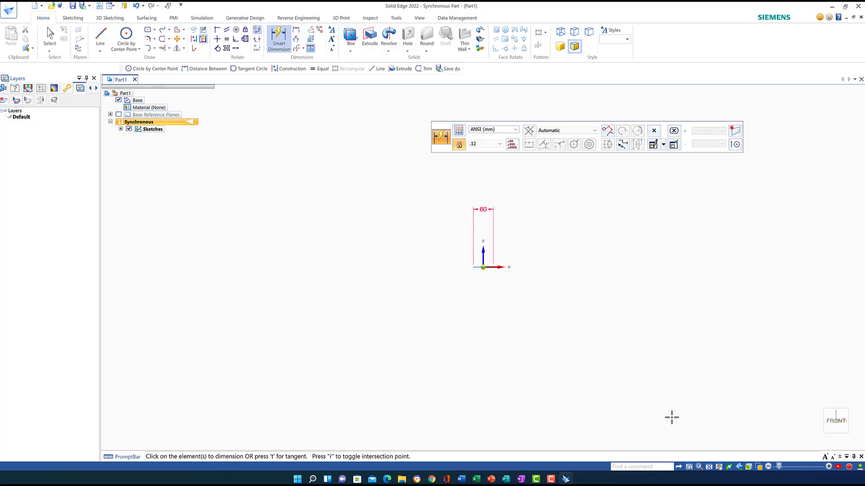
Step: Move the 60 mm dimension down closer to the horizontal line
left_click(709, 466)
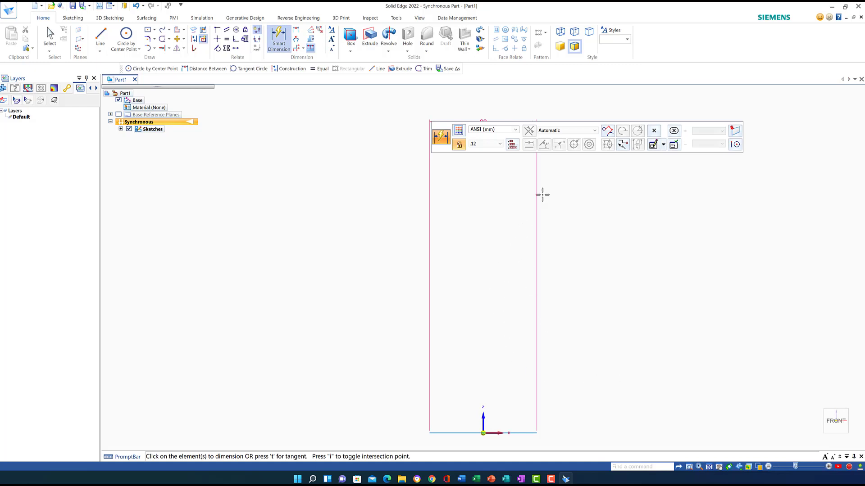
left_click_drag(583, 126, 642, 83)
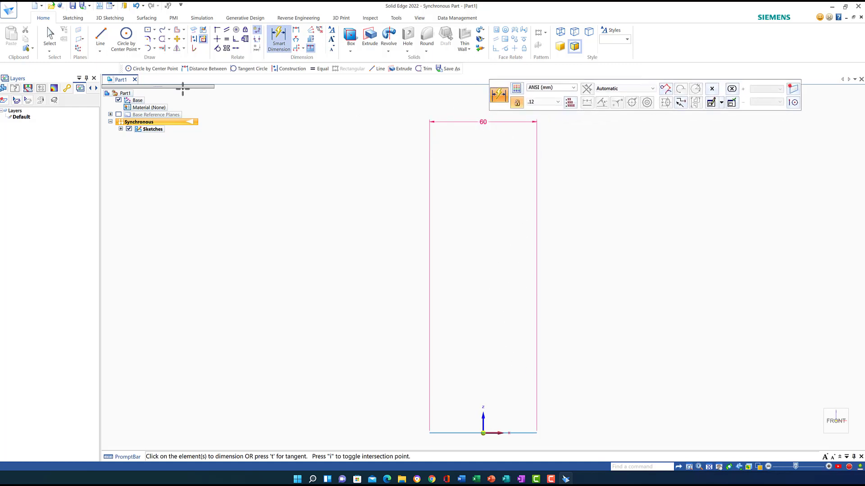
left_click(49, 35)
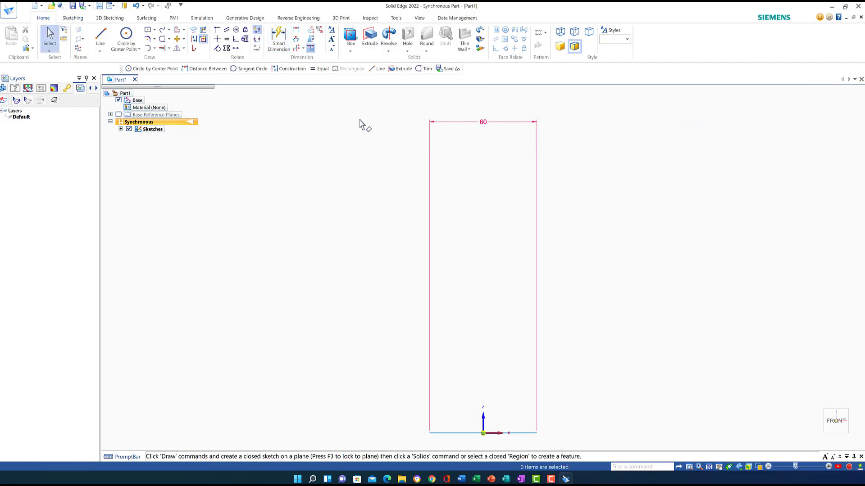
left_click(483, 122)
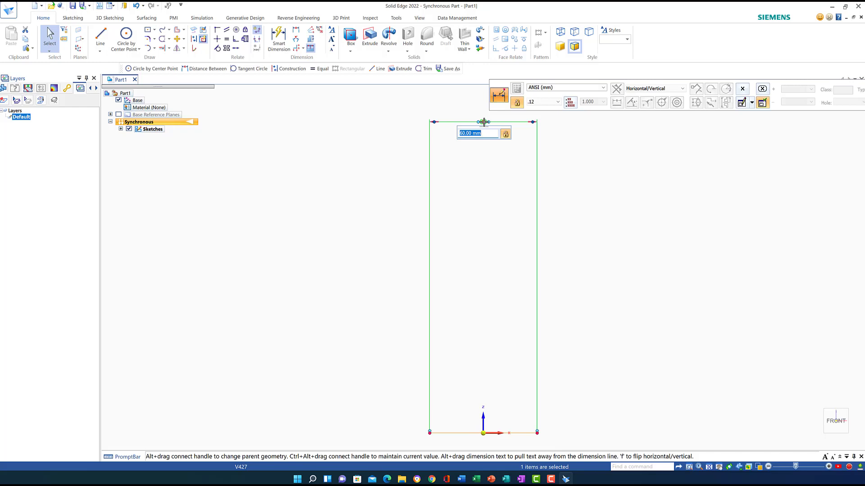
mouse_move(483, 122)
left_mouse_down()
mouse_move(490, 148)
mouse_move(477, 266)
mouse_move(482, 378)
left_mouse_up()
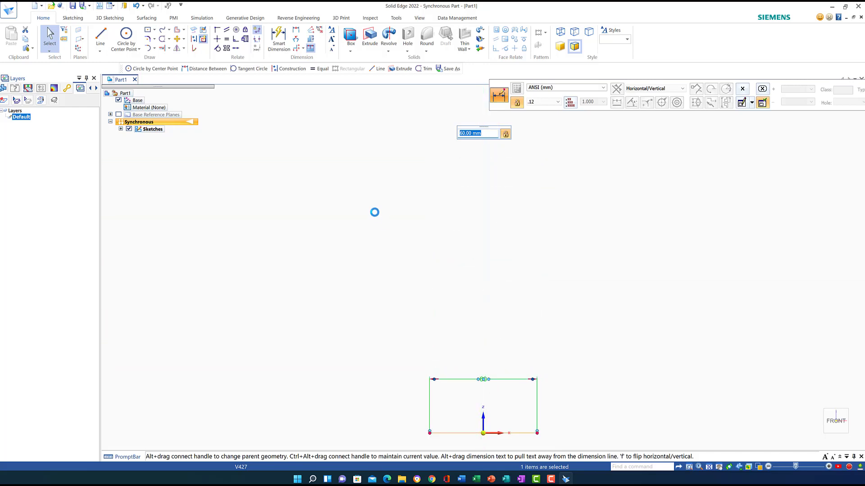
Step: Draw a 3 mm diameter circle by picked points below the horizontal line, near its right end
scroll(351, 207, "down", 2)
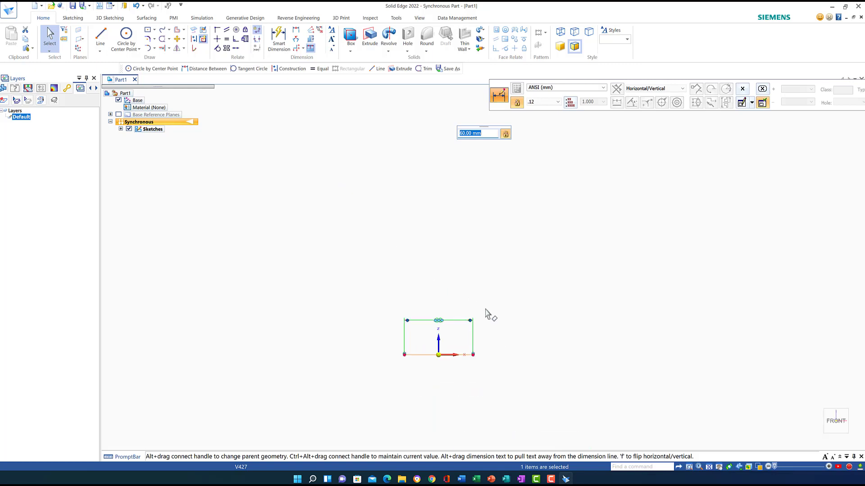
left_click(708, 467)
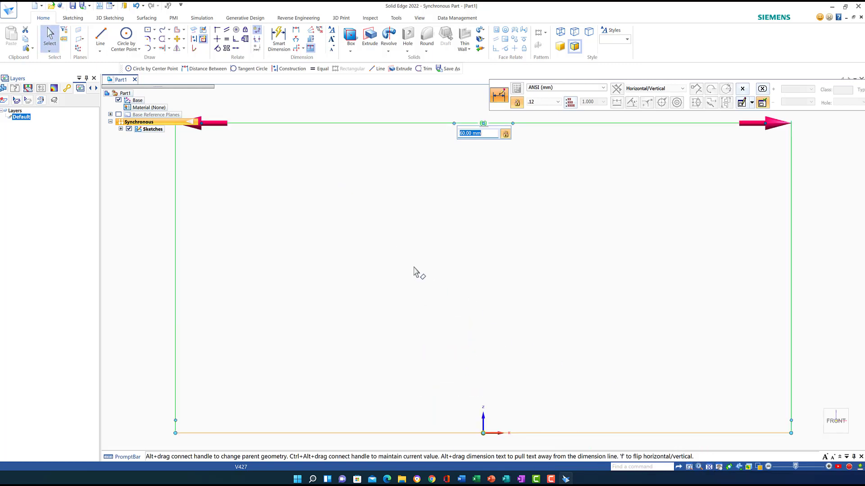
scroll(413, 274, "down", 1)
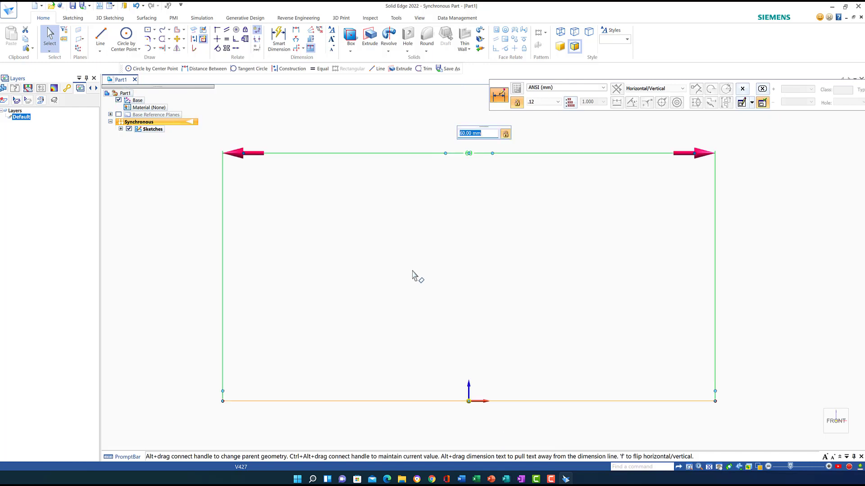
scroll(412, 275, "down", 1)
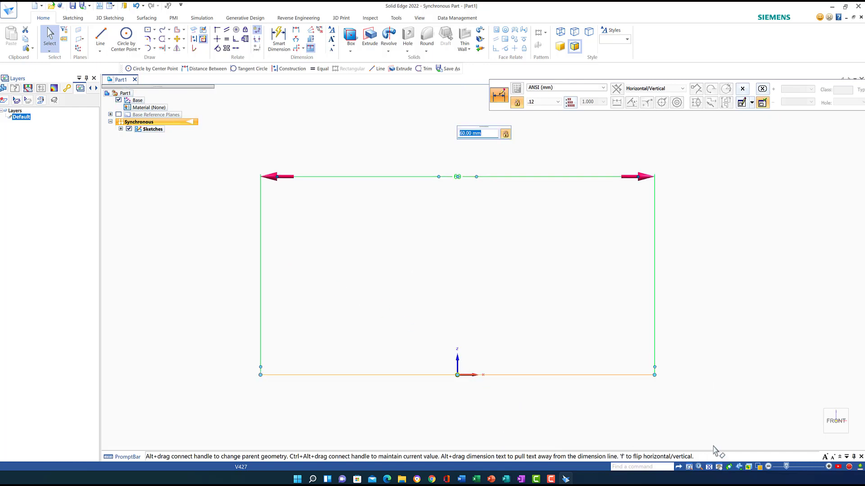
left_click(719, 468)
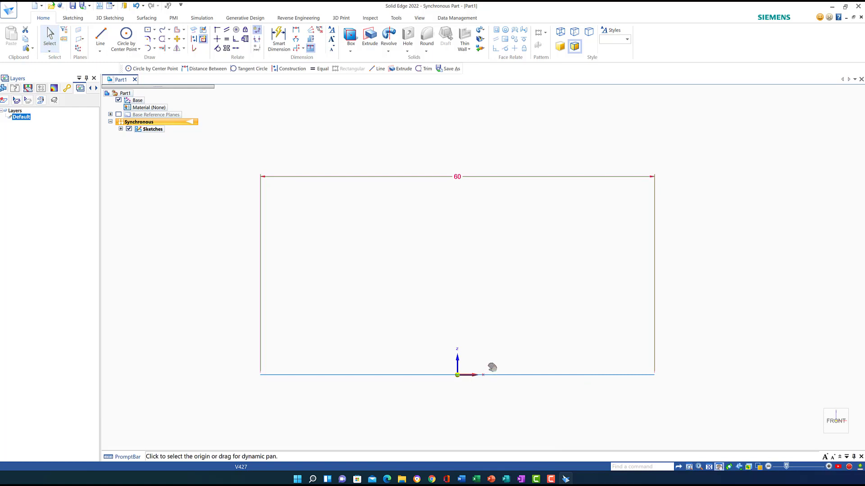
left_click_drag(491, 367, 489, 272)
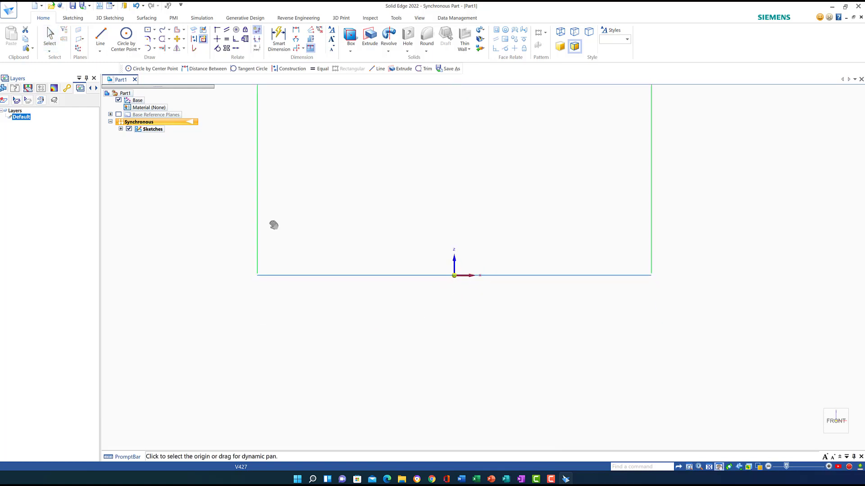
left_click(126, 41)
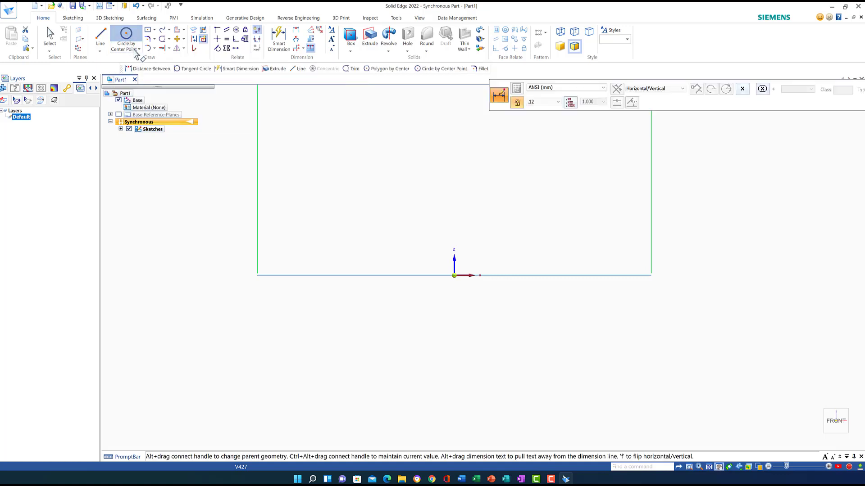
left_click(139, 50)
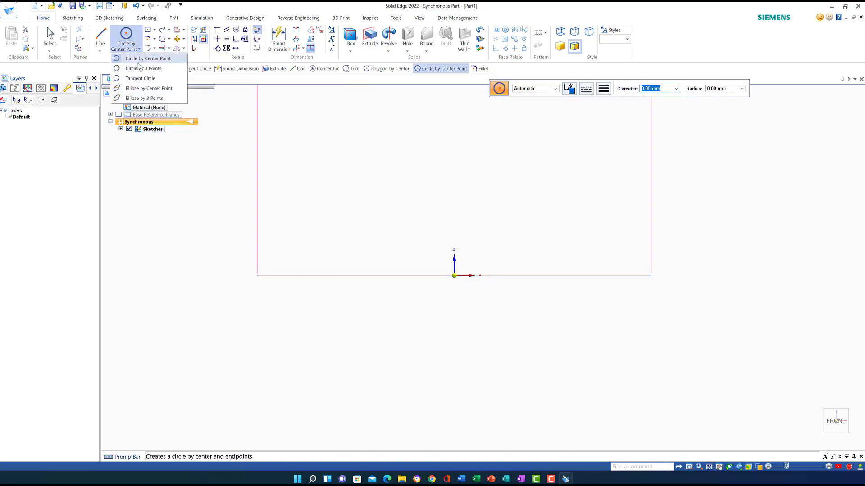
left_click(132, 79)
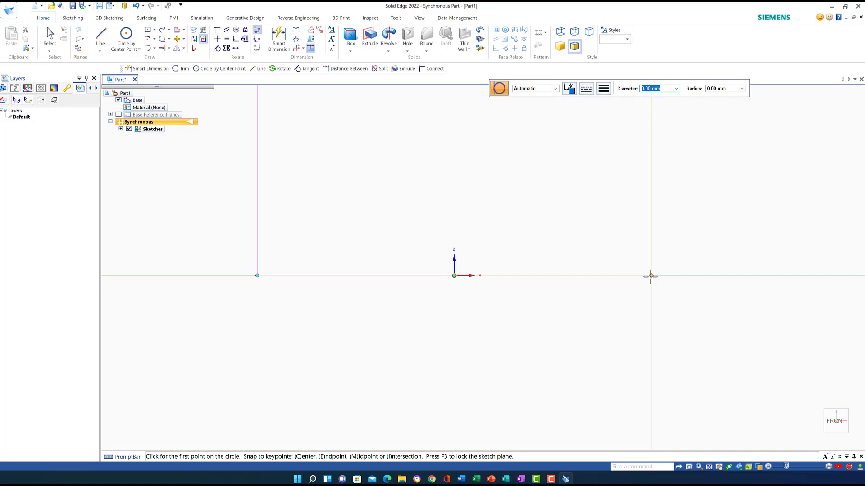
type("3")
key("Return")
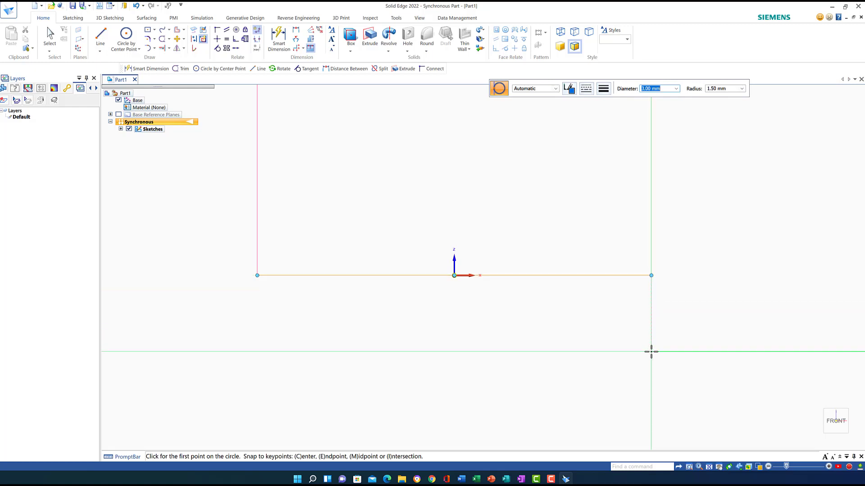
left_click(651, 351)
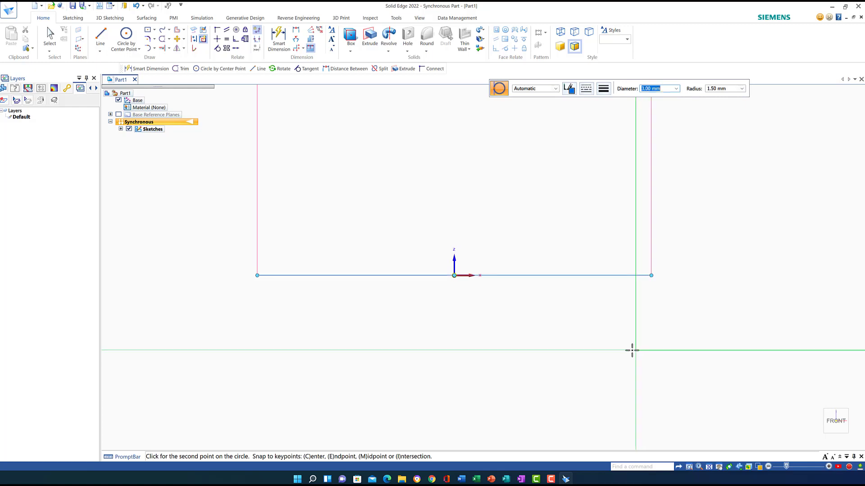
left_click(651, 356)
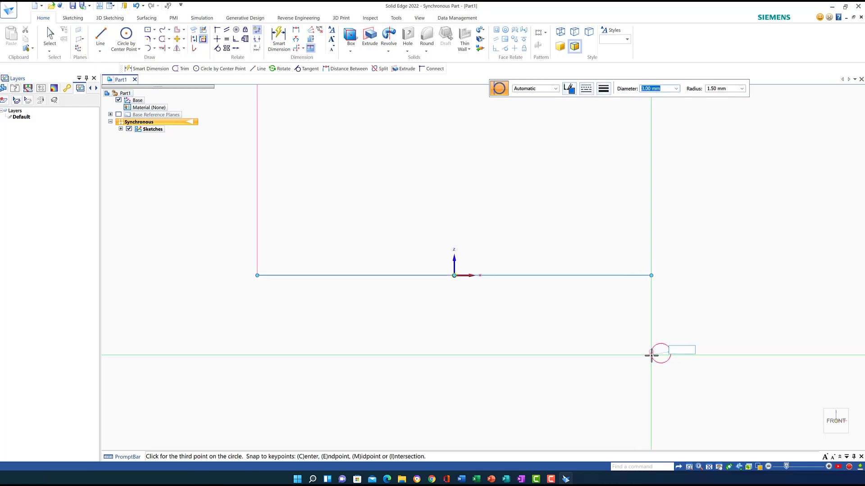
left_click(637, 354)
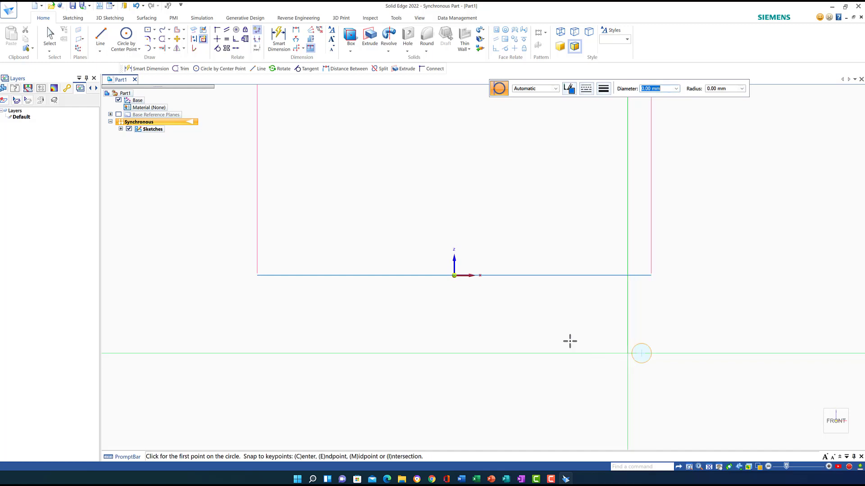
Step: Add a diameter dimension to the small circle, placed to its upper right
left_click(277, 37)
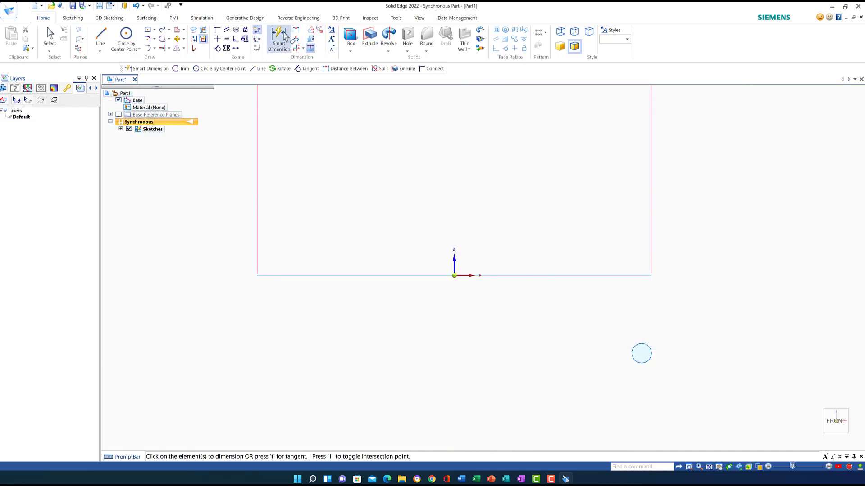
left_click(650, 350)
left_click(710, 339)
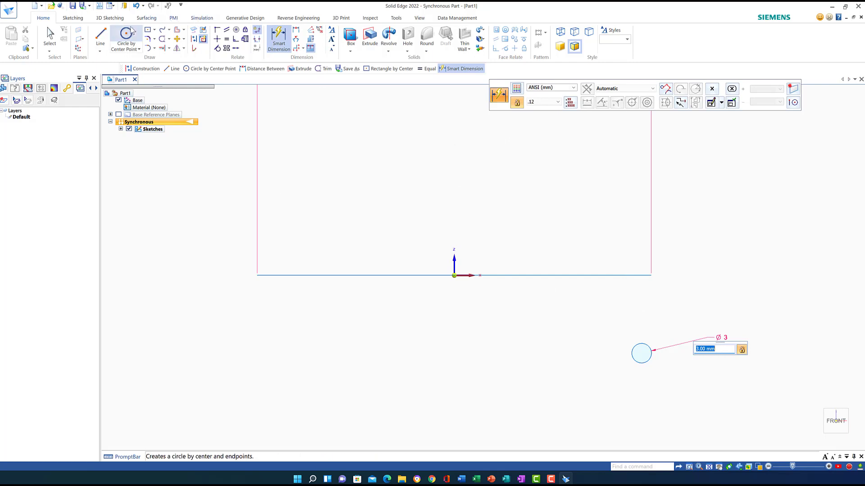
Step: Dimension the vertical distance between the horizontal line and the circle's centre, and set it to 9.5 mm
left_click(296, 31)
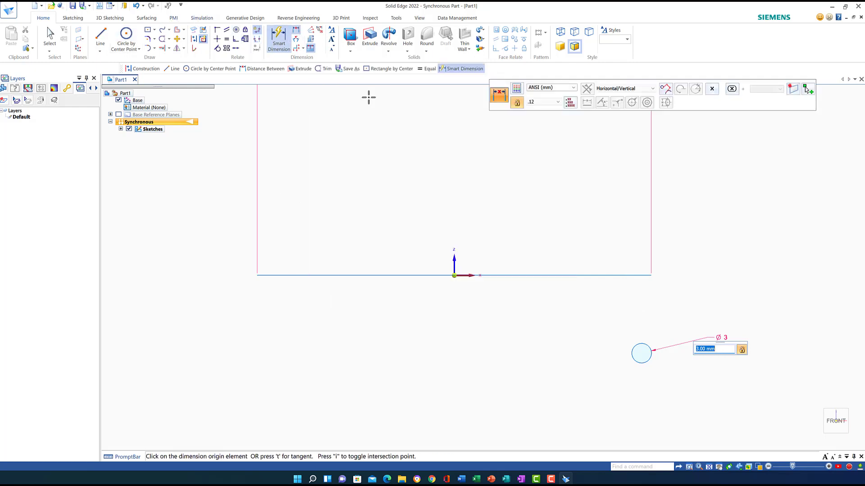
left_click(643, 275)
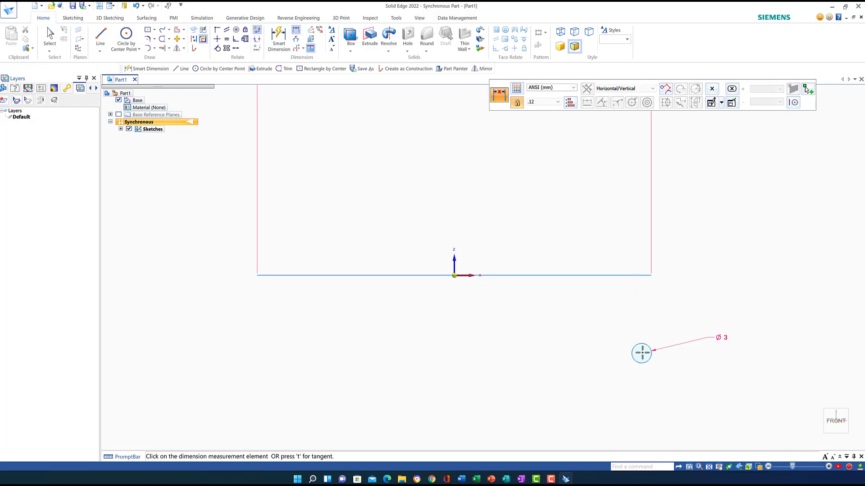
left_click(642, 353)
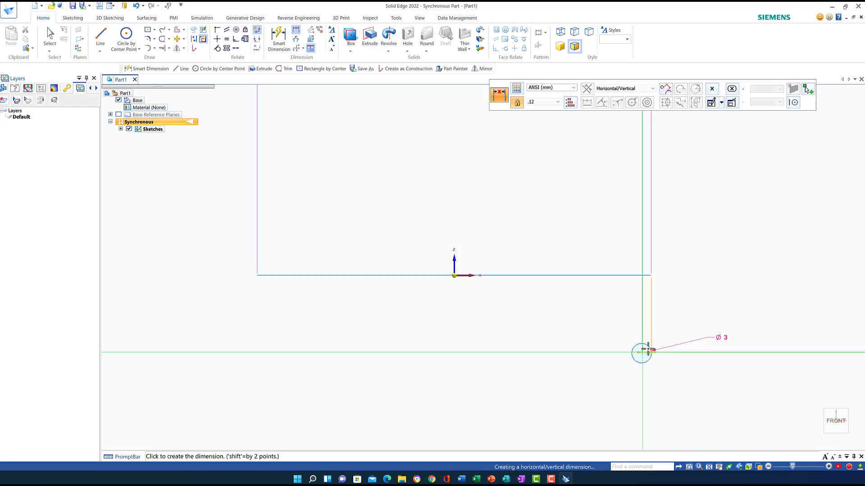
left_click(742, 310)
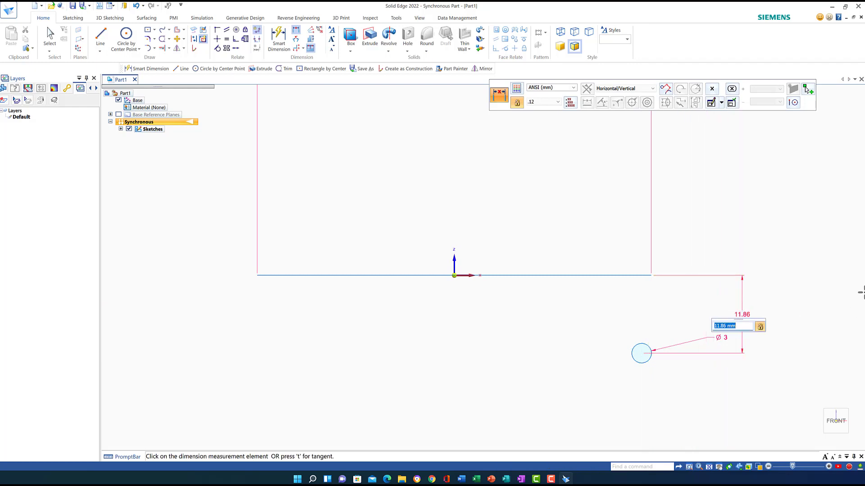
type("9.5")
key("Return")
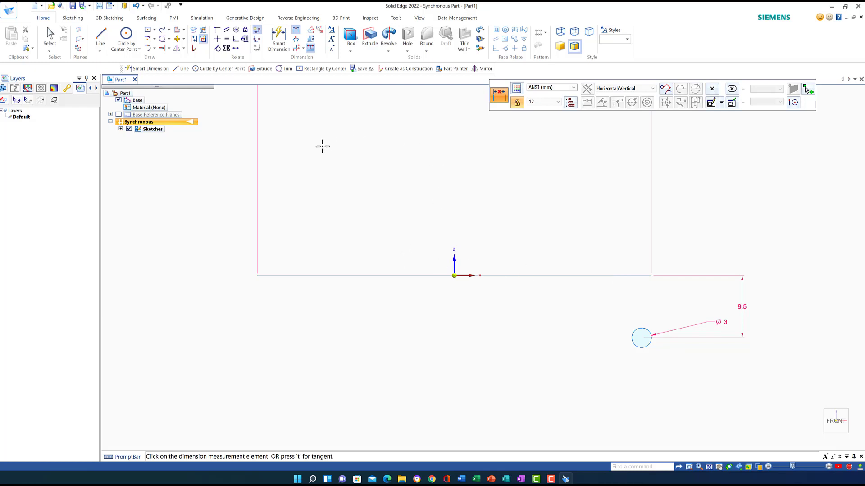
Step: Convert the 60 mm horizontal line to construction geometry
left_click(50, 37)
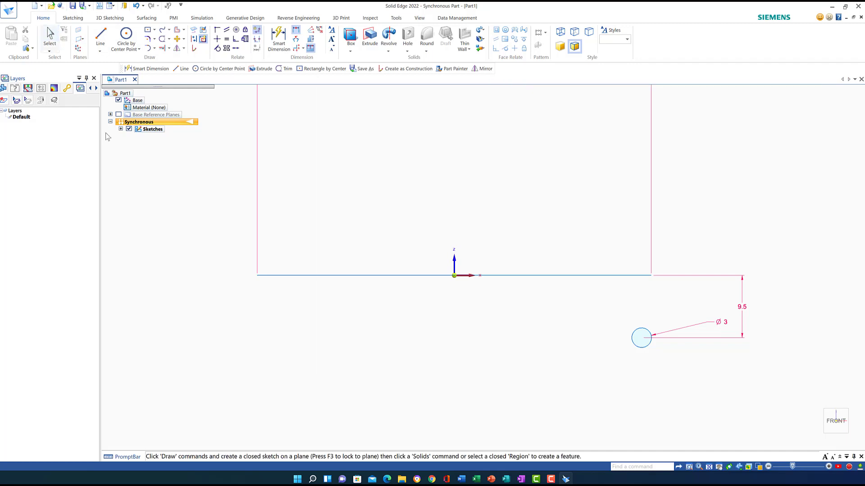
left_click(506, 277)
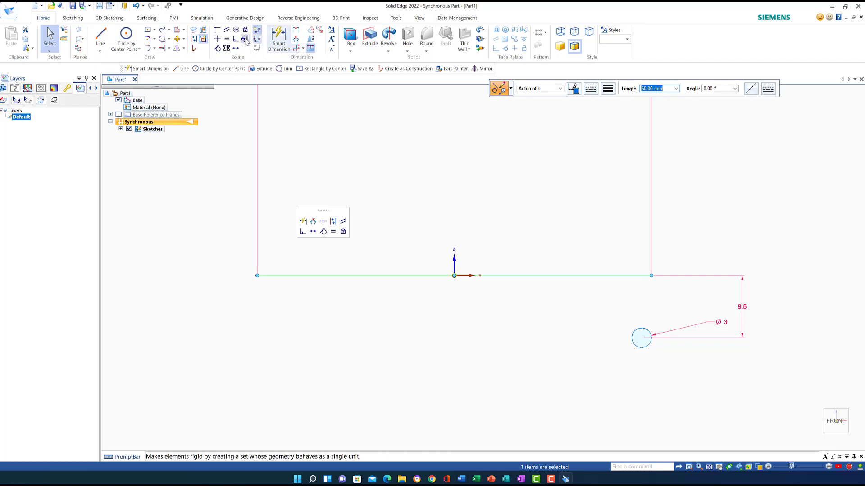
left_click(194, 40)
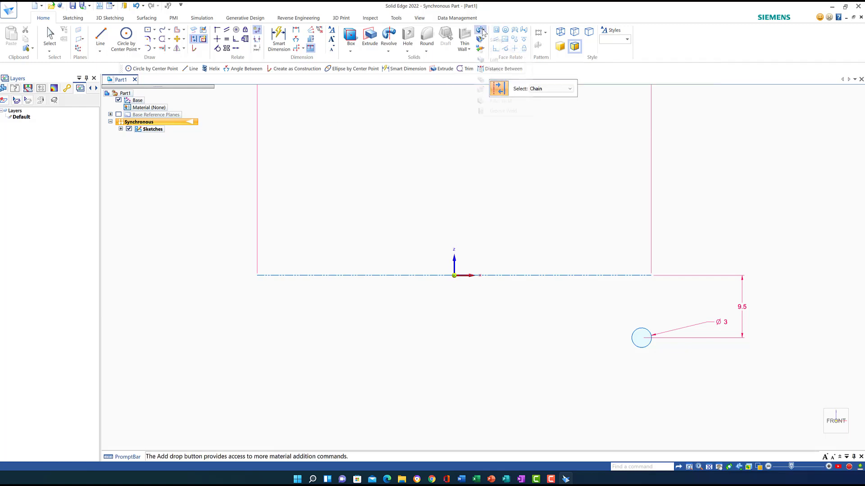
Step: Create a solid Helix with 10 turns from the 3 mm circle around the 60 mm construction axis
left_click(483, 31)
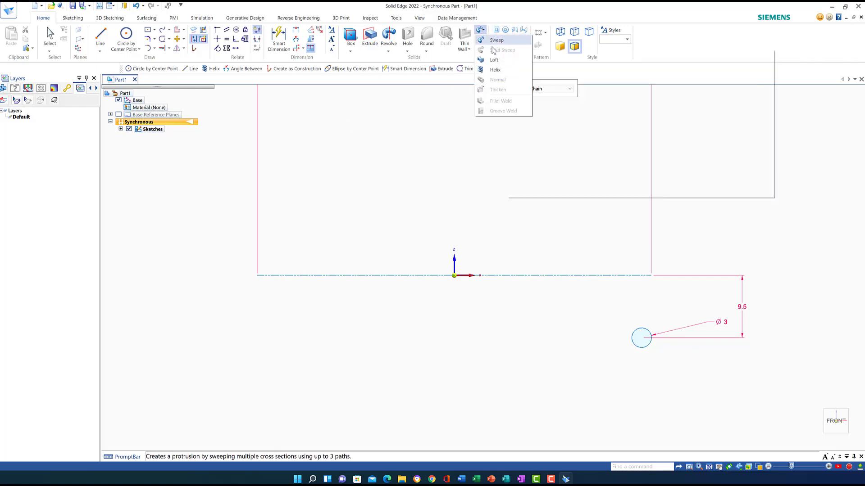
left_click(495, 70)
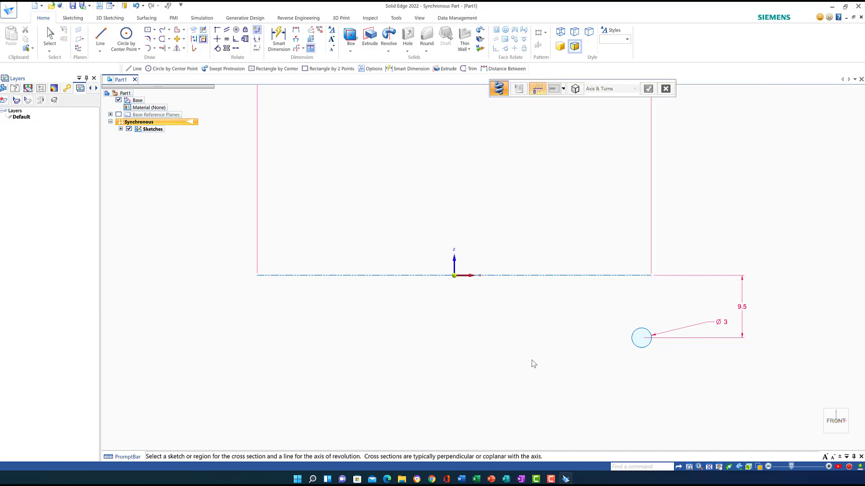
left_click(636, 345)
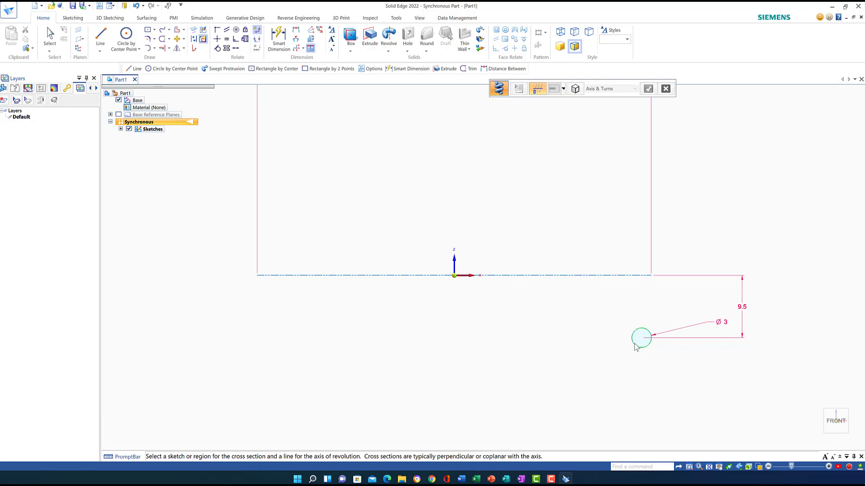
left_click(551, 275)
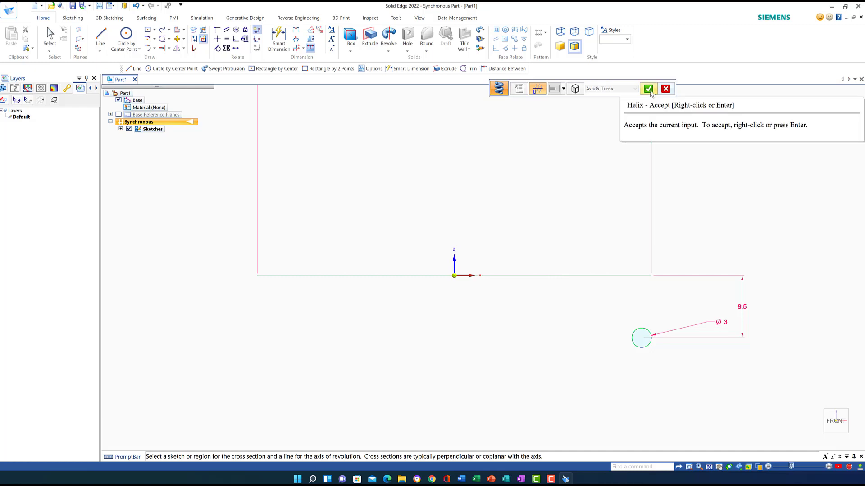
left_click_drag(616, 86, 615, 126)
left_click(645, 129)
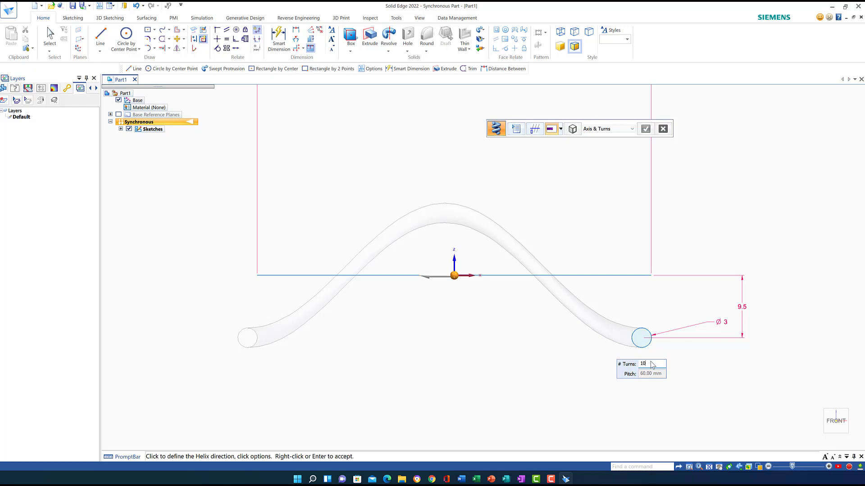
key("Return")
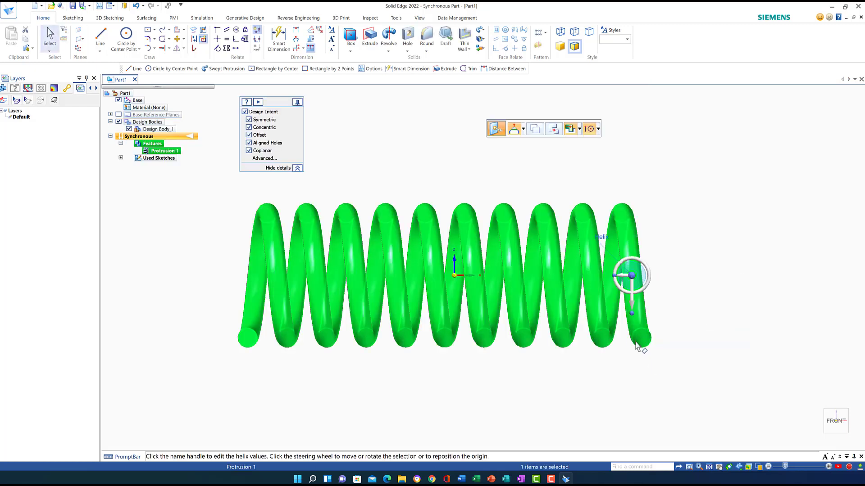
left_click(707, 294)
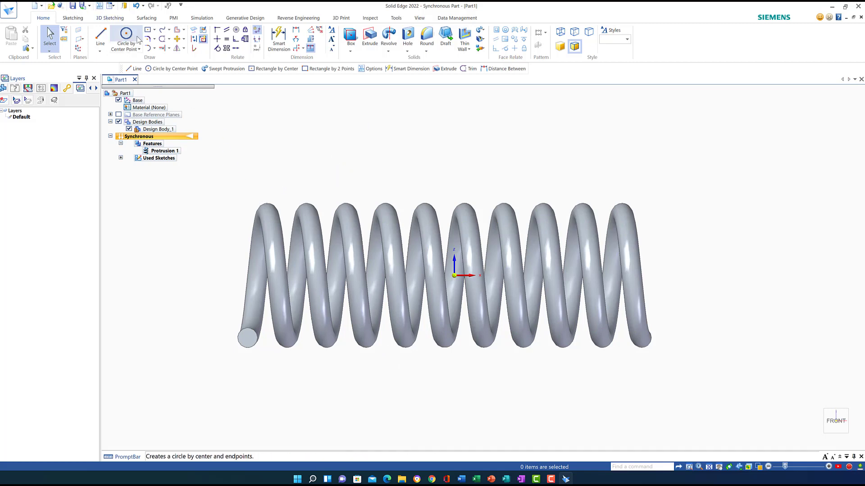
Step: Save the part as Compression Spring - Plain, overwriting the existing file
left_click(83, 6)
left_click(94, 17)
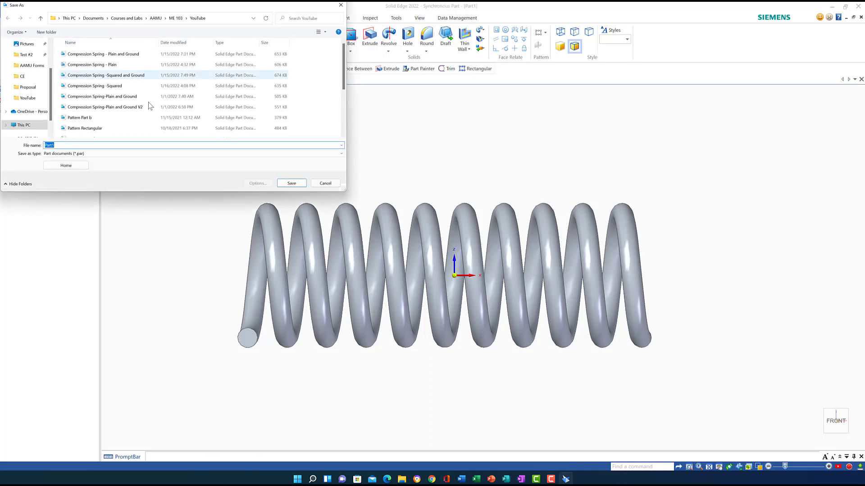
left_click(83, 66)
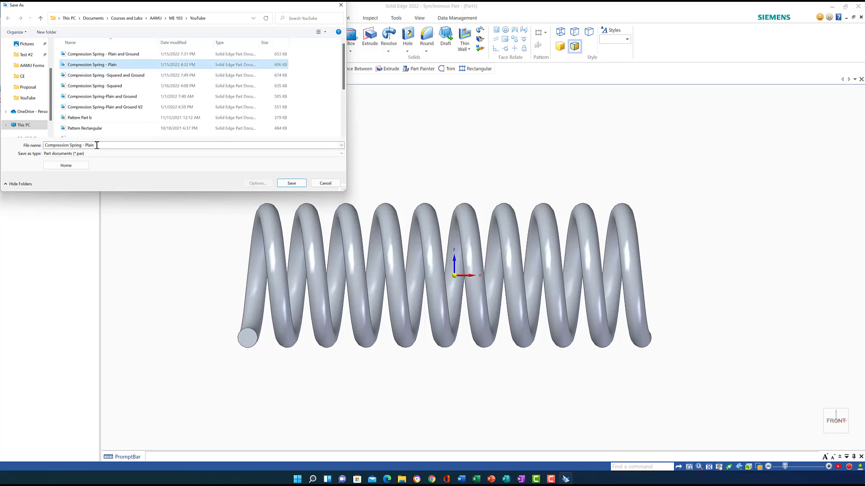
left_click(291, 185)
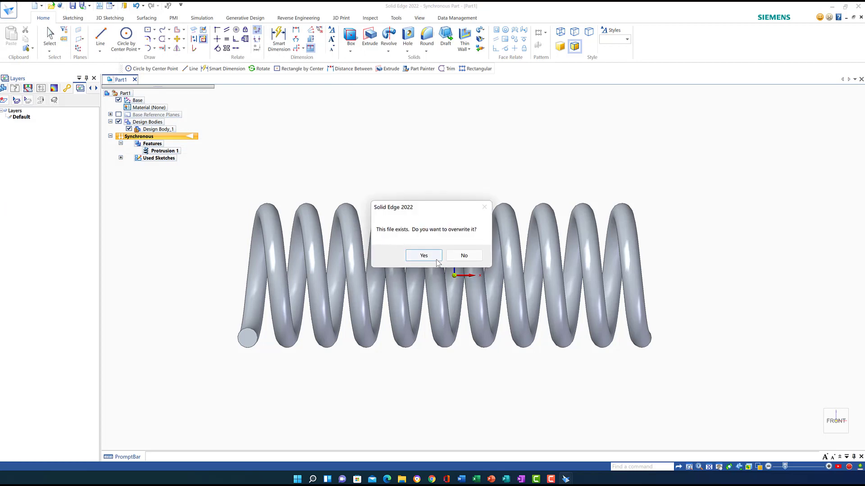
left_click(423, 256)
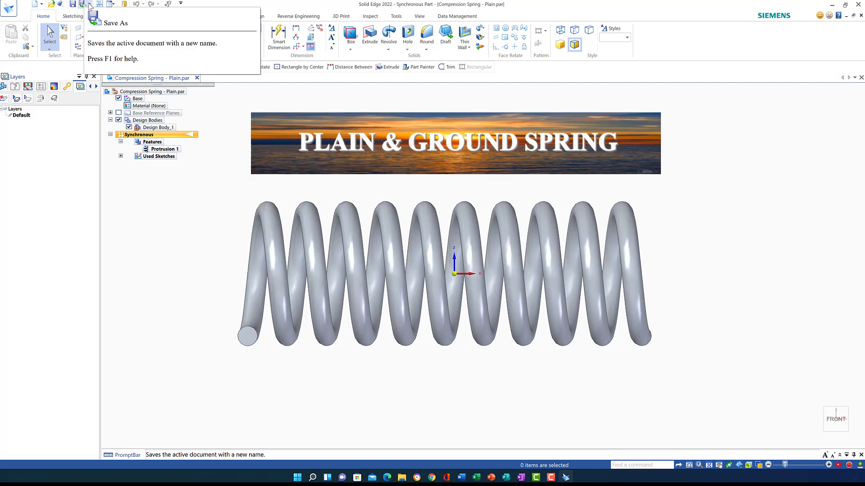
Step: Save a copy of the part as Compression Spring-Plain and Ground, overwriting the existing file
left_click(89, 4)
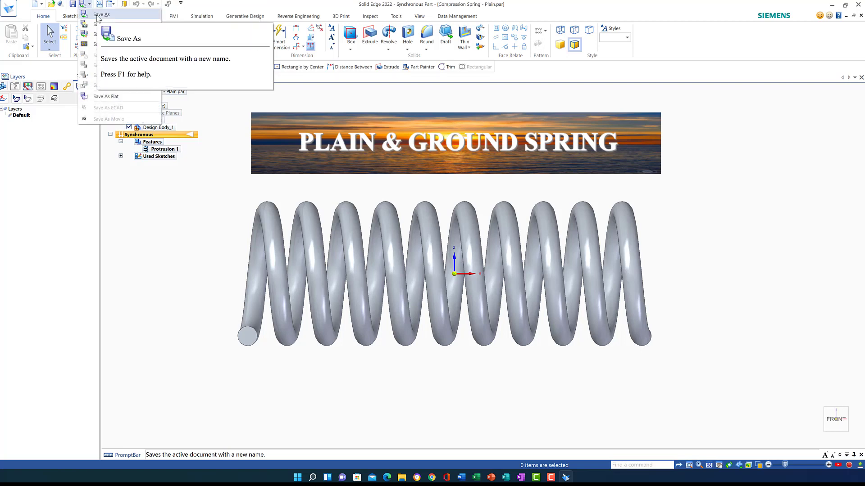
left_click(99, 14)
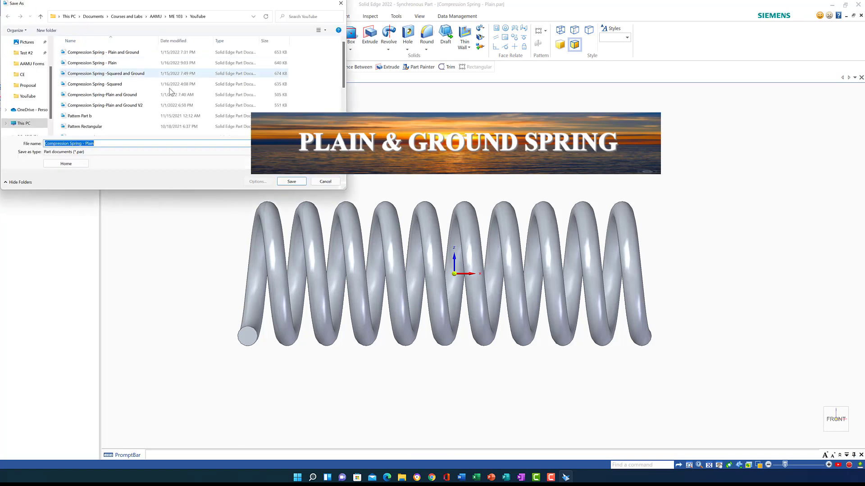
left_click(122, 96)
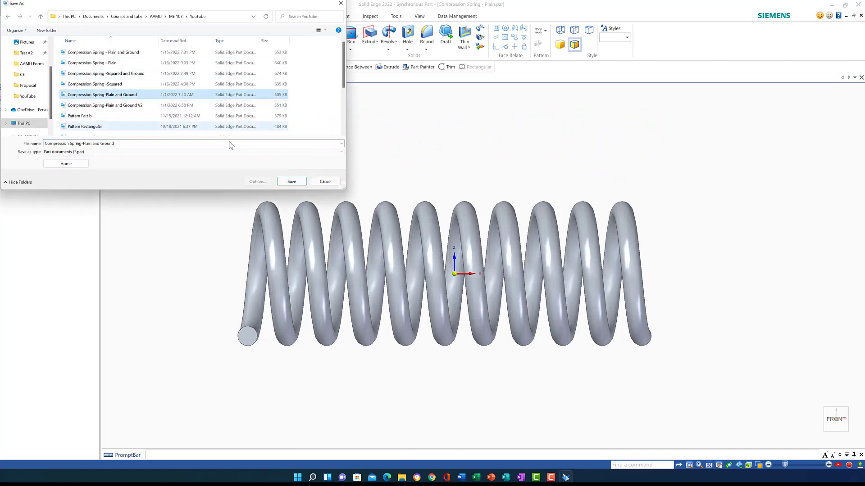
left_click(291, 181)
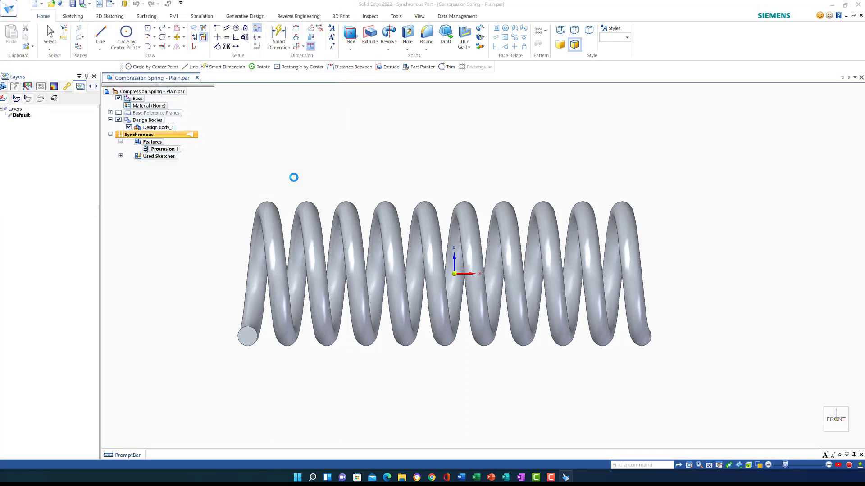
left_click(424, 254)
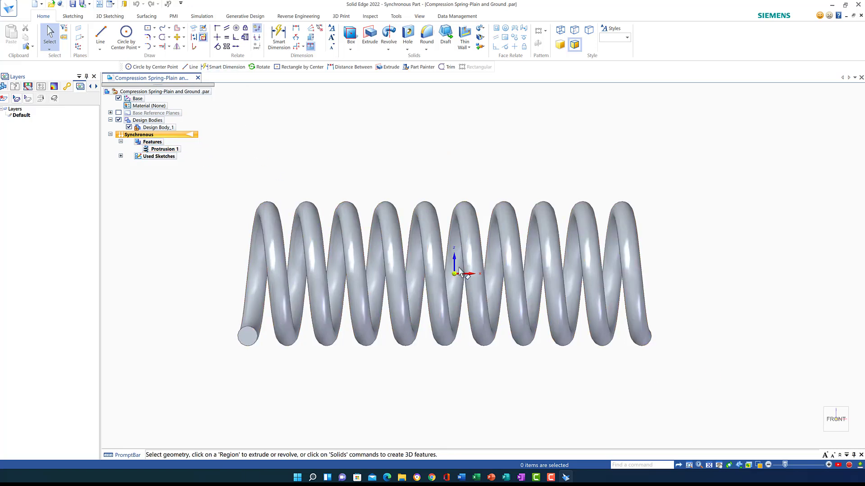
Step: Expand the base reference planes and show the Front (xz) plane around the spring
left_click(111, 113)
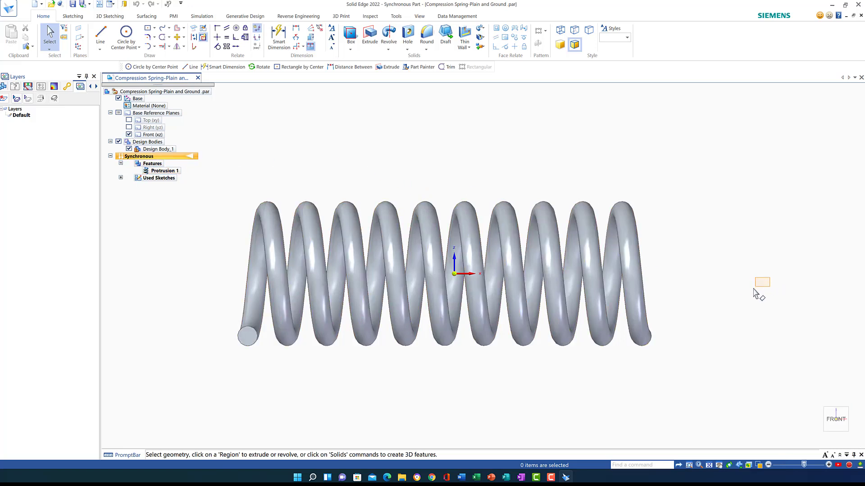
middle_click_drag(737, 239, 727, 252)
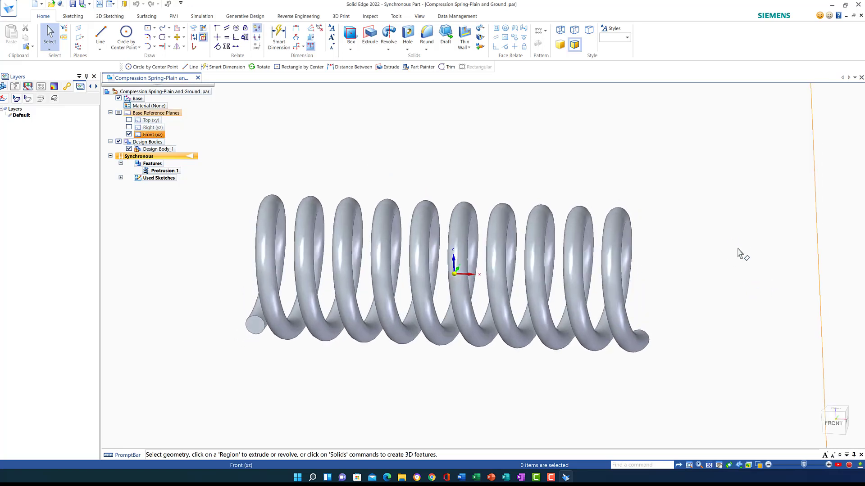
scroll(736, 253, "down", 5)
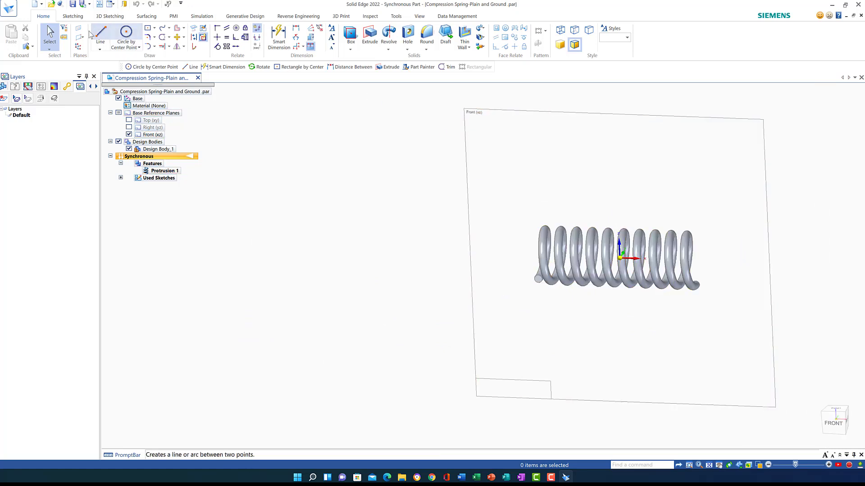
Step: Lock sketching to the Front plane and draw a two-point rectangle about 4 by 37 mm just outside the spring's left end
left_click(155, 28)
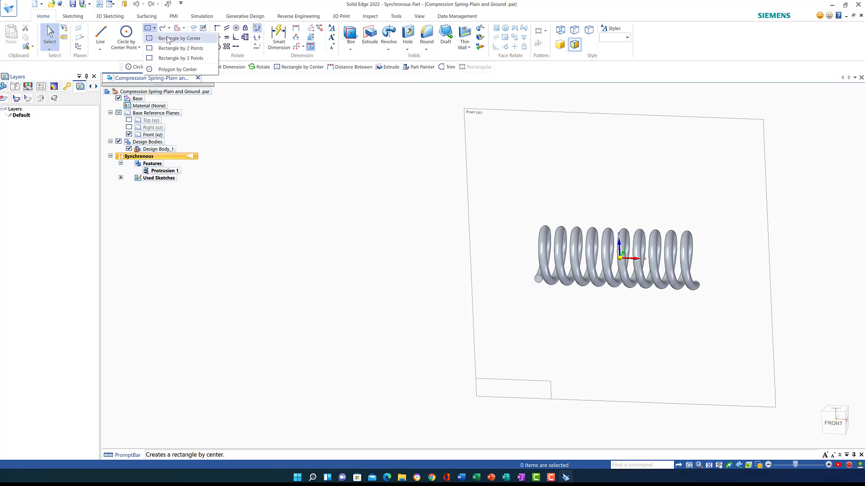
left_click(160, 49)
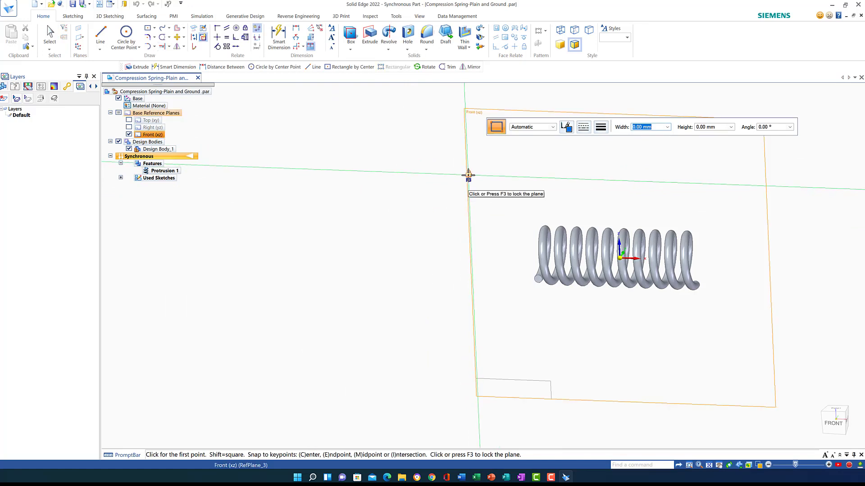
left_click(468, 175)
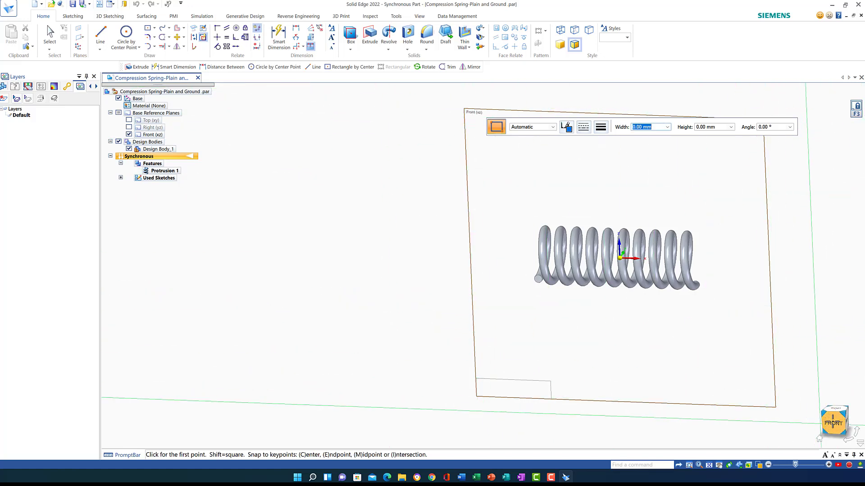
left_click(833, 424)
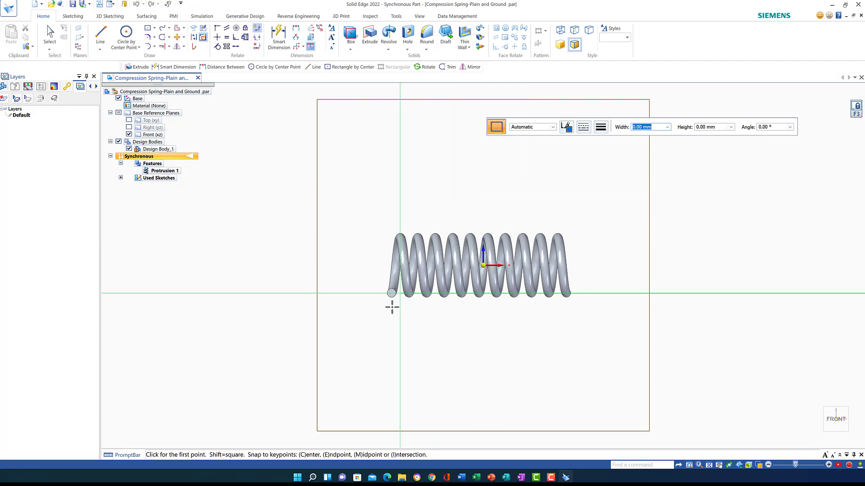
left_click(375, 224)
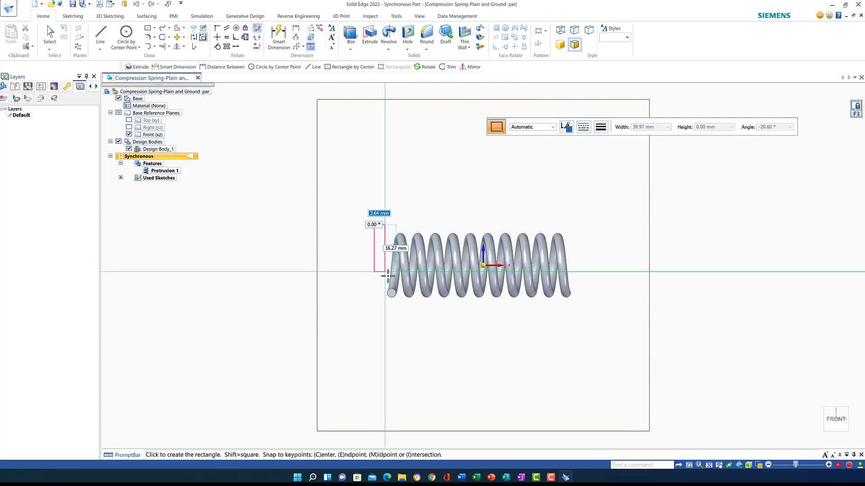
left_click(386, 332)
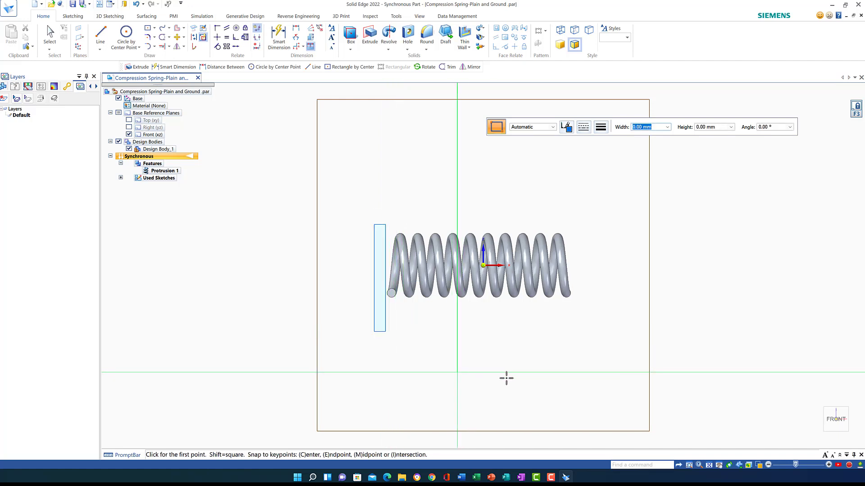
Step: Stretch the rectangle's right edge over the first coil, to the far side of the wire's round end face
left_click(698, 465)
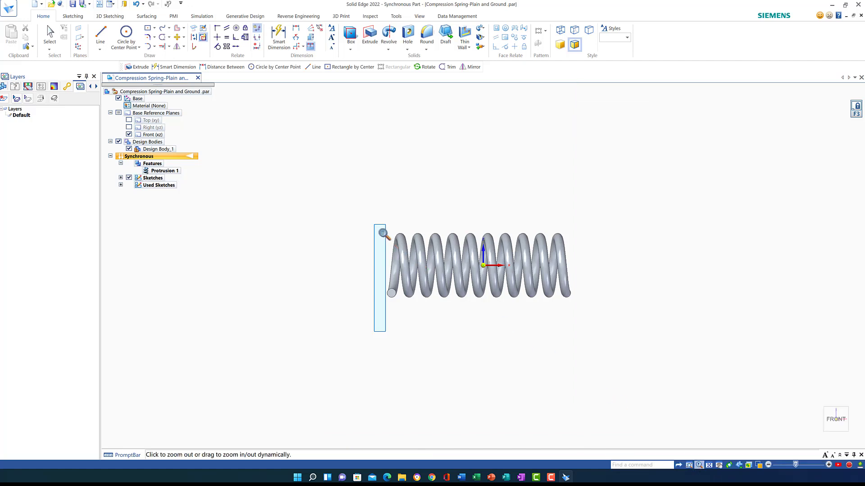
mouse_move(369, 219)
left_mouse_down()
mouse_move(376, 274)
mouse_move(378, 212)
left_mouse_up()
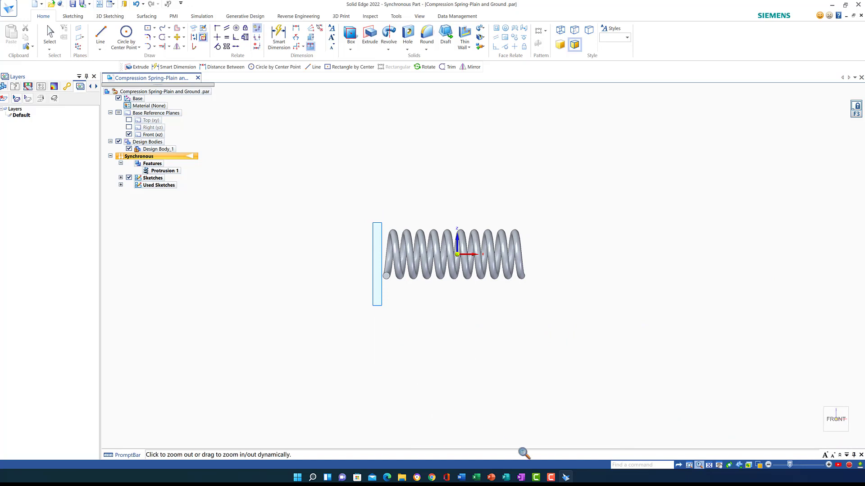
left_click(688, 465)
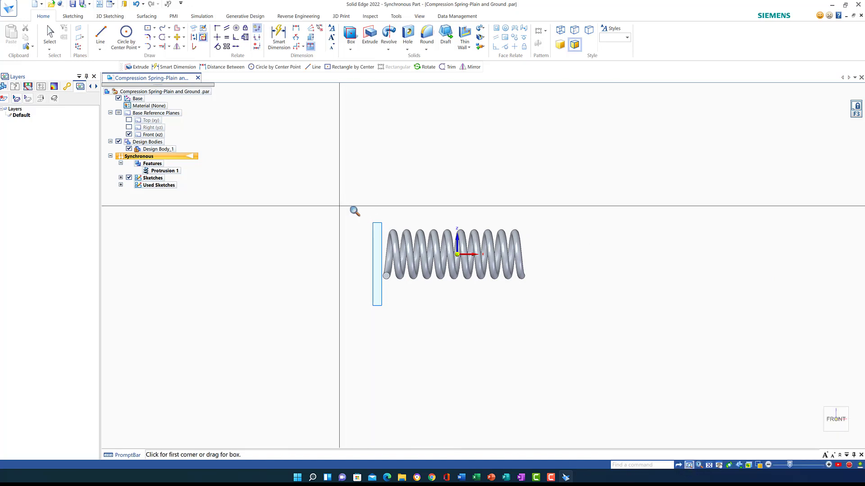
left_click_drag(361, 218, 389, 285)
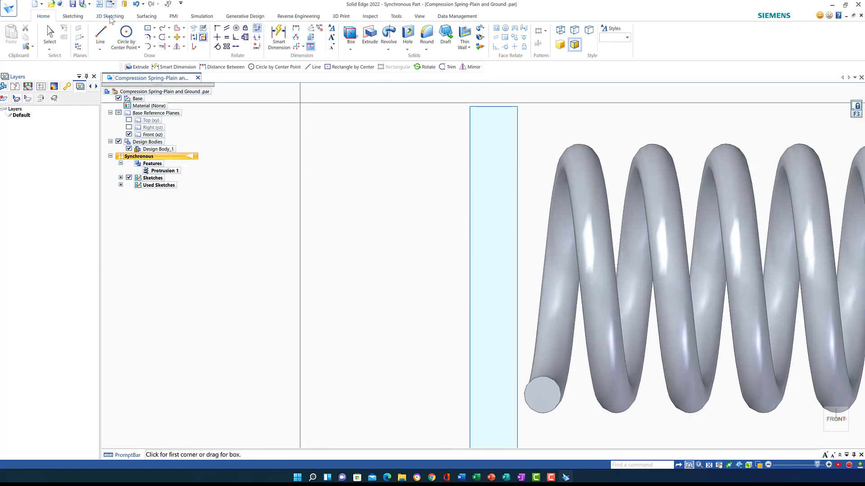
left_click(50, 34)
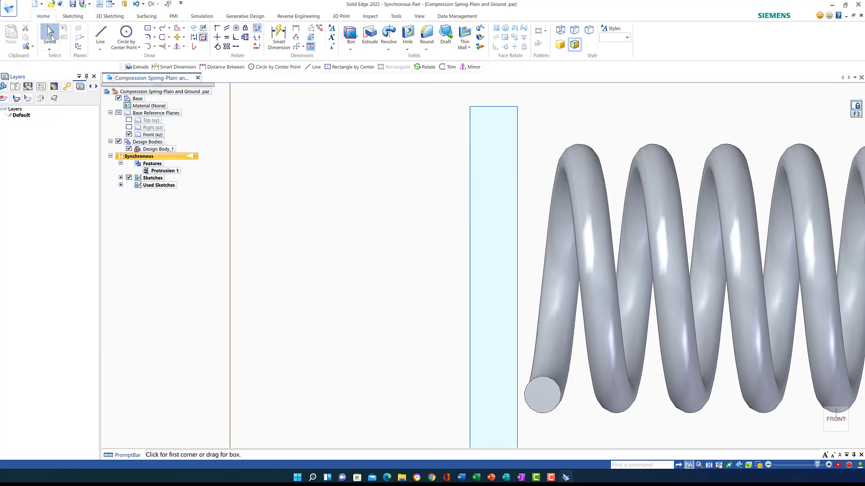
left_click(518, 285)
left_click_drag(521, 284, 561, 291)
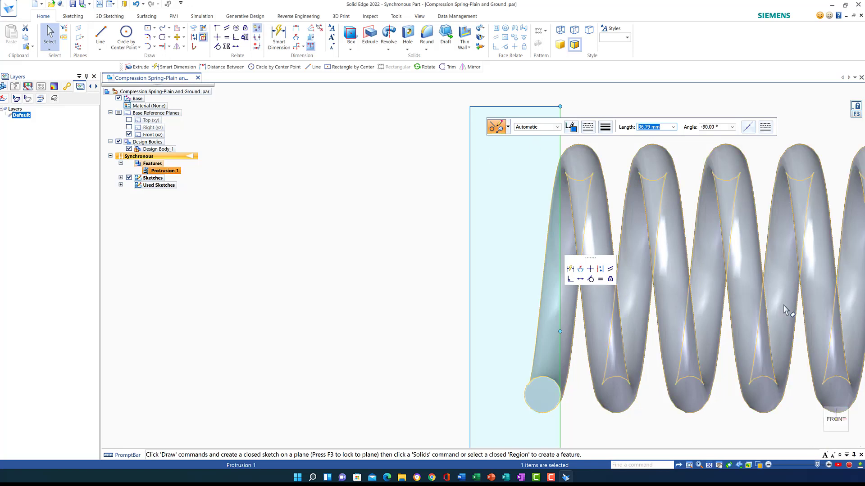
Step: Draw a two-point rectangle about 57 mm tall on the Front plane, overlapping the wire's round end face at the spring's other end
left_click(719, 465)
left_click_drag(758, 276, 265, 274)
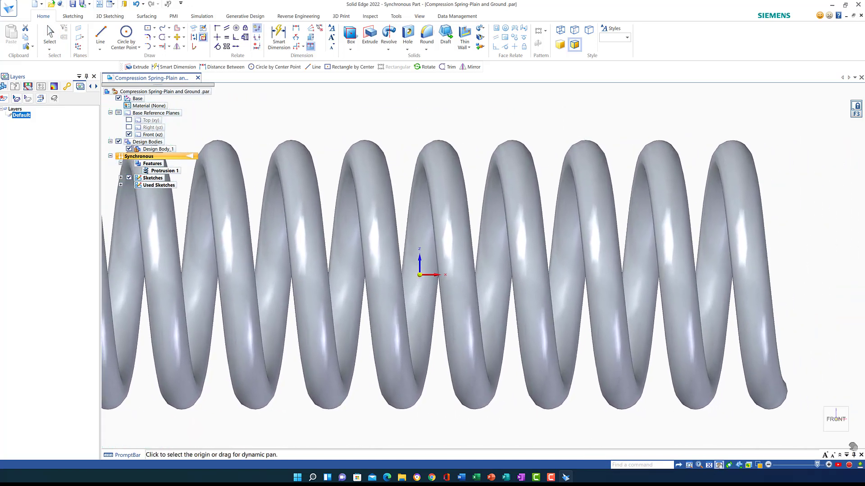
mouse_move(835, 438)
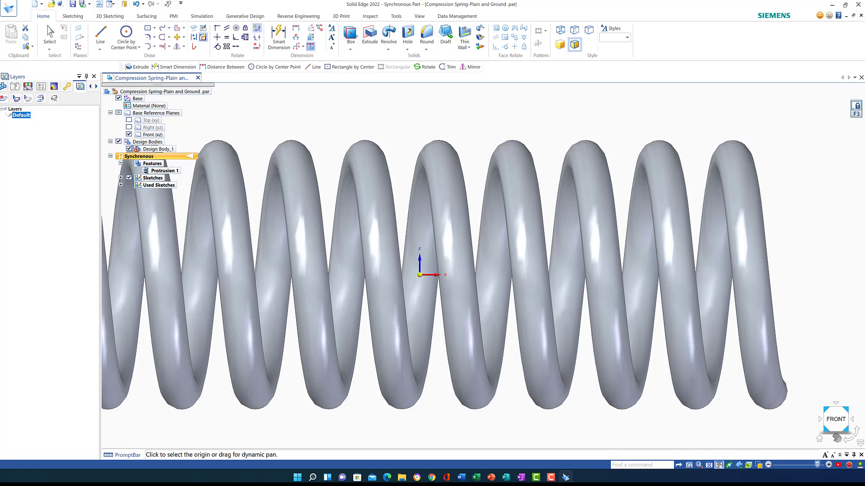
left_click(836, 436)
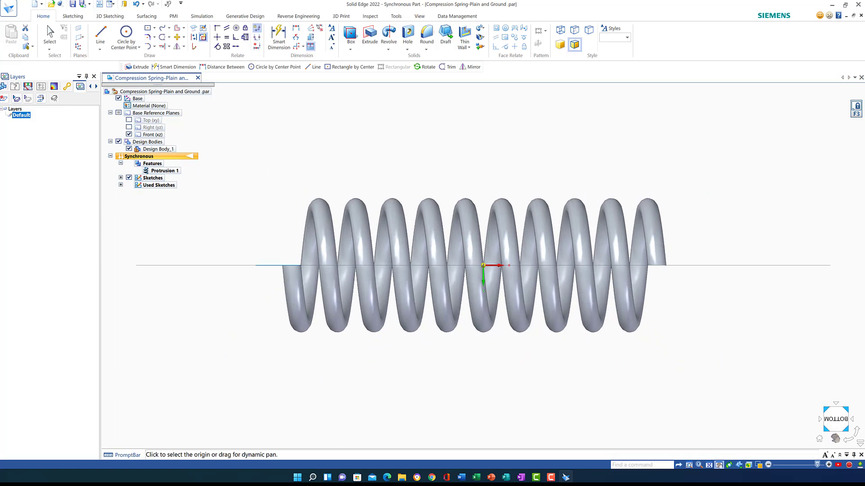
left_click(837, 436)
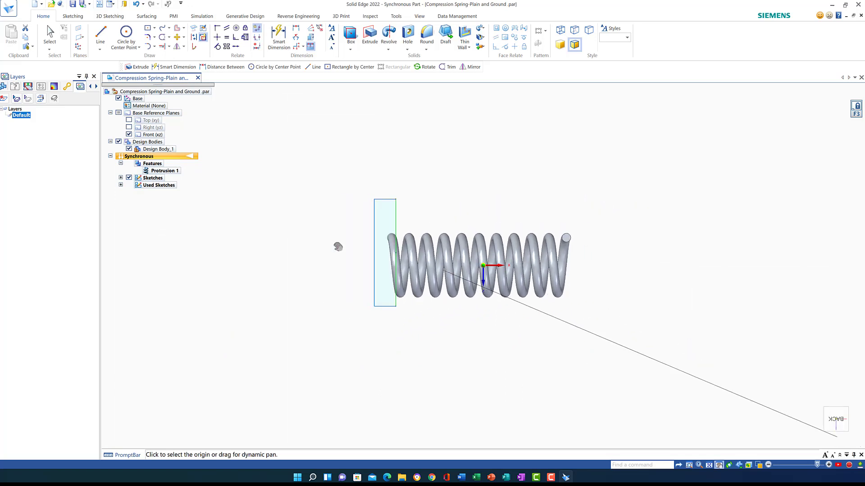
key("Escape")
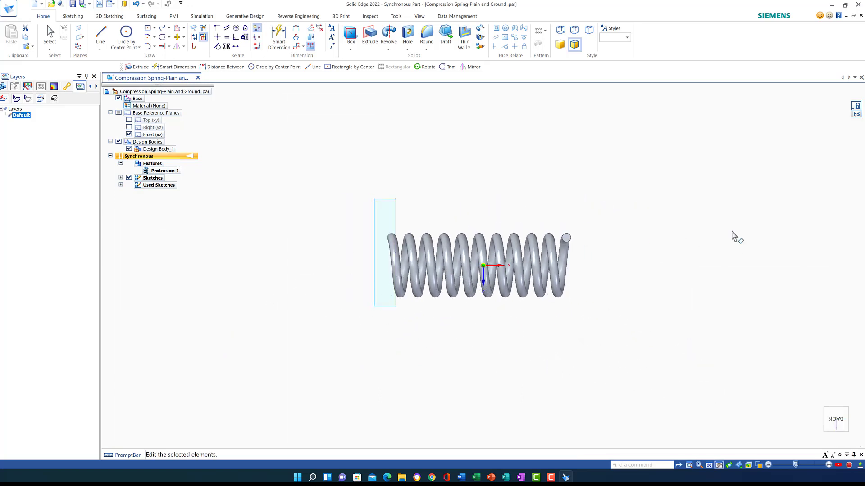
left_click(395, 252)
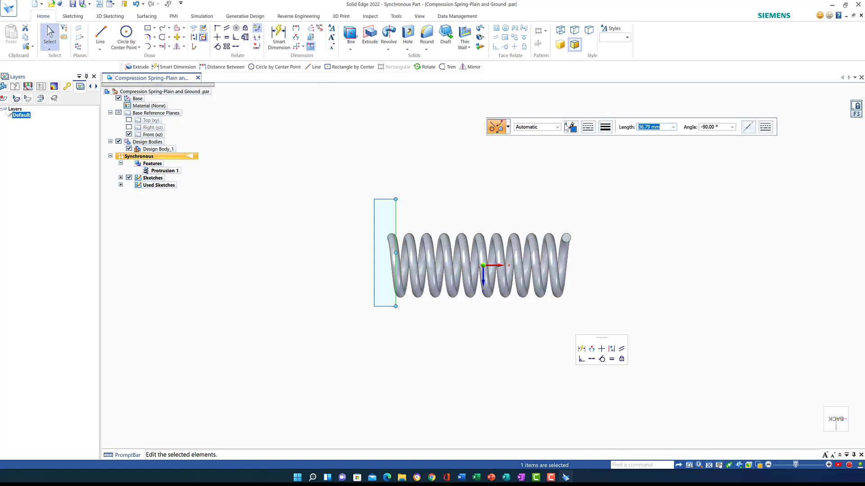
left_click(150, 27)
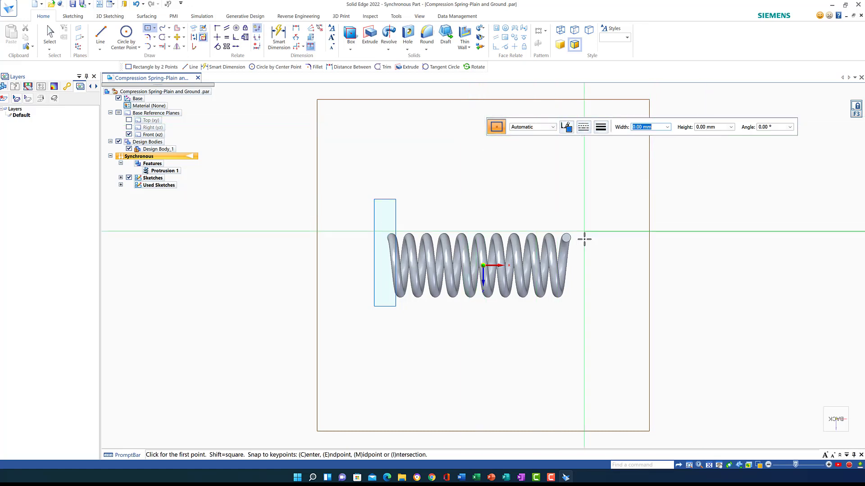
left_click(579, 306)
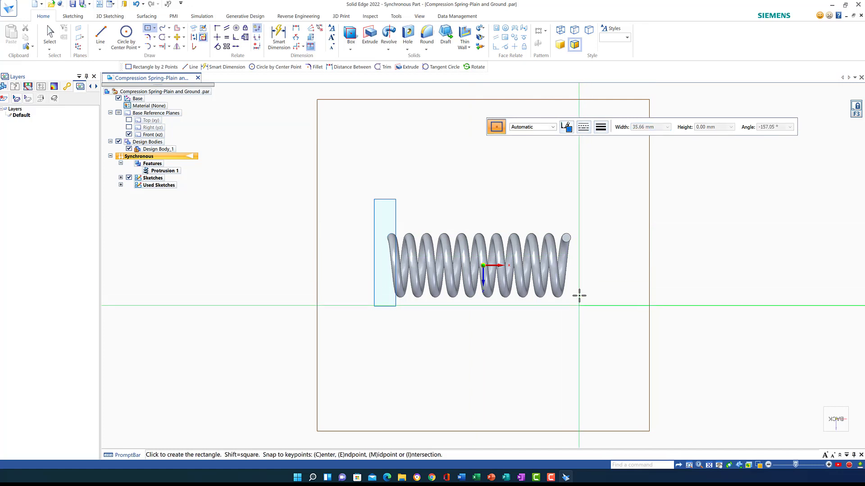
left_click(563, 224)
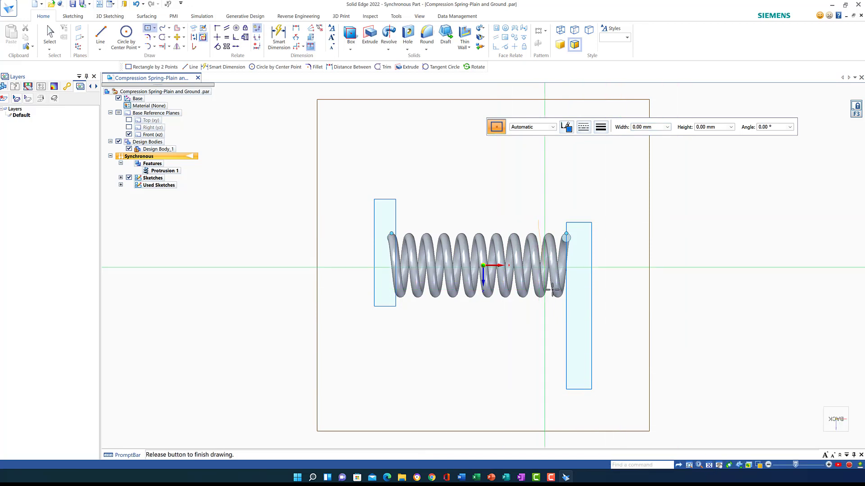
key("Escape")
Step: Stretch the new rectangle's inner edge to the far side of the wire's round end face
left_click(688, 466)
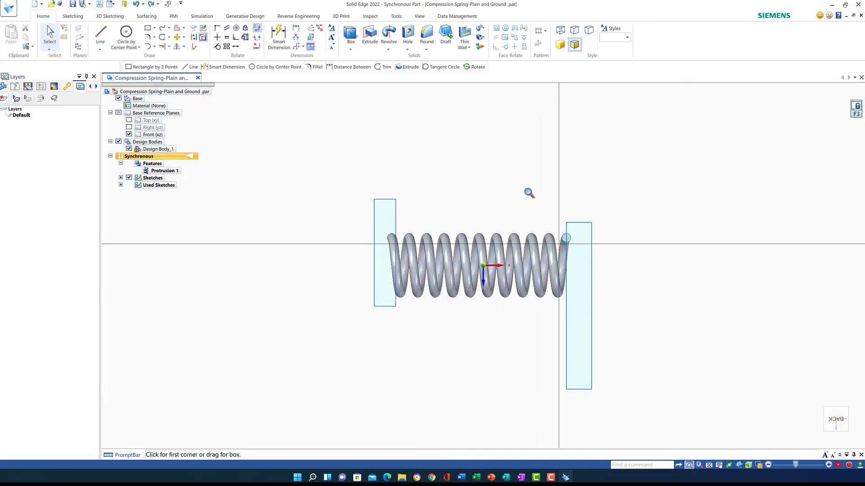
left_click_drag(544, 201, 572, 281)
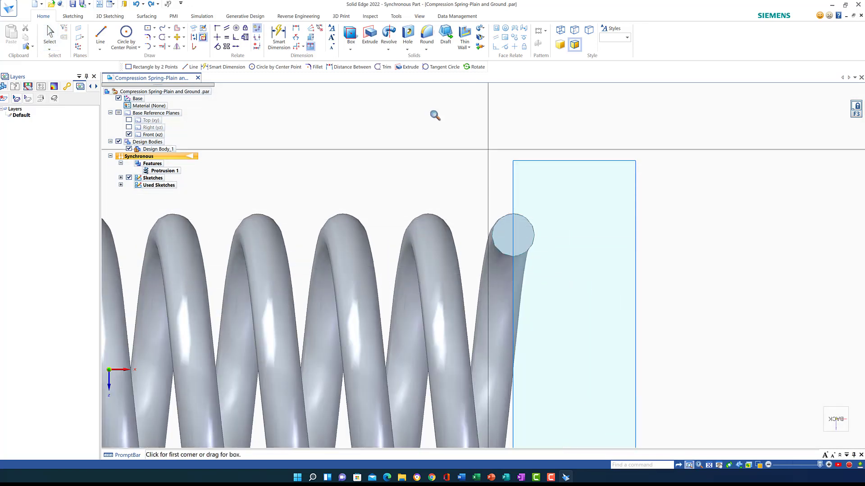
left_click(49, 34)
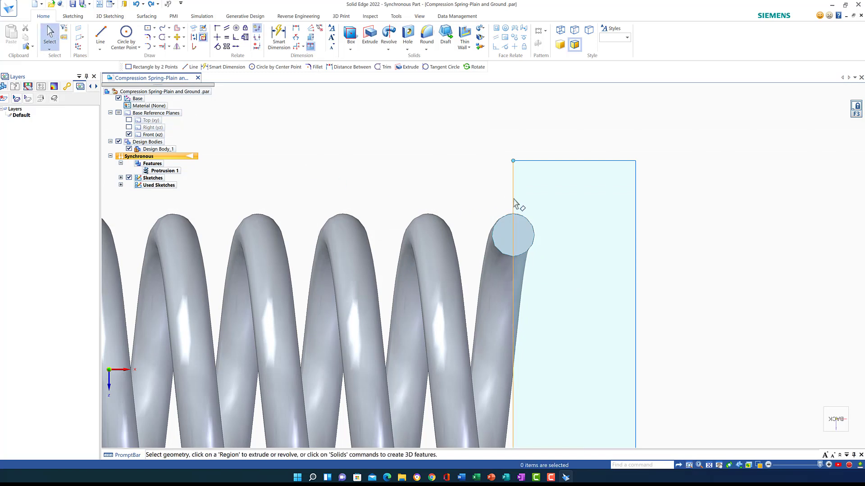
left_click_drag(513, 203, 495, 203)
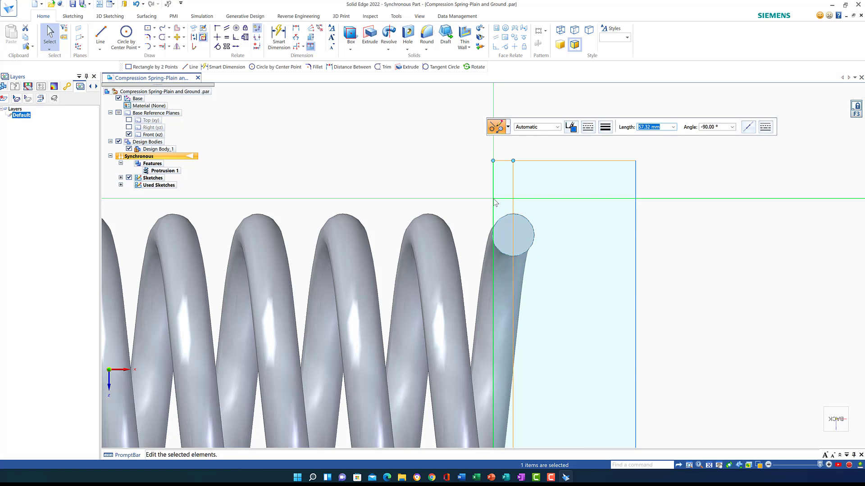
left_click_drag(496, 203, 493, 196)
left_click(452, 175)
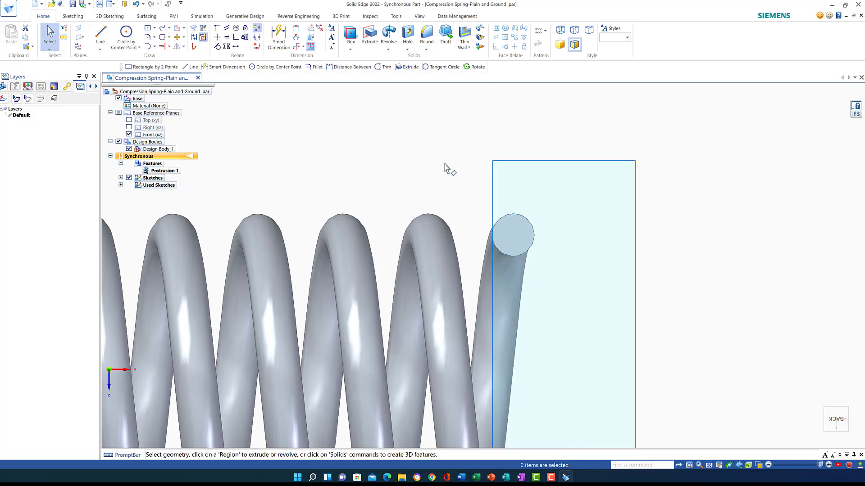
Step: Cut both spring ends by extruding the two rectangles symmetrically about 48 mm in Cut mode
scroll(717, 317, "down", 5)
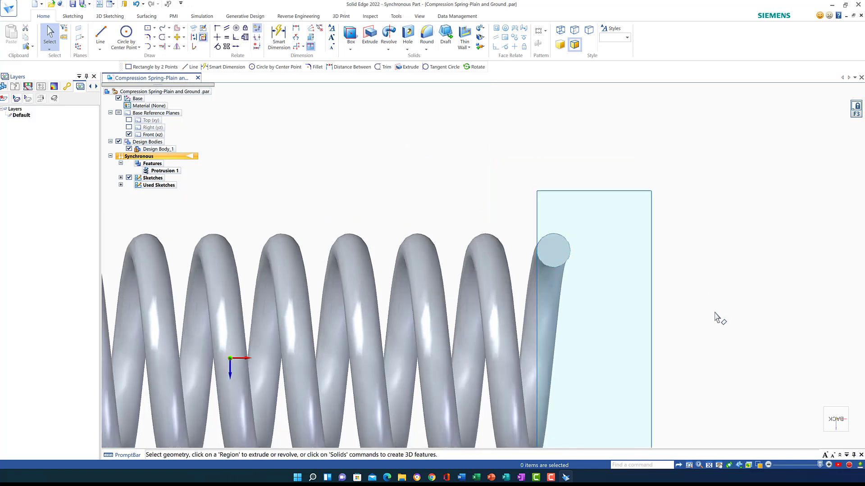
scroll(717, 317, "down", 2)
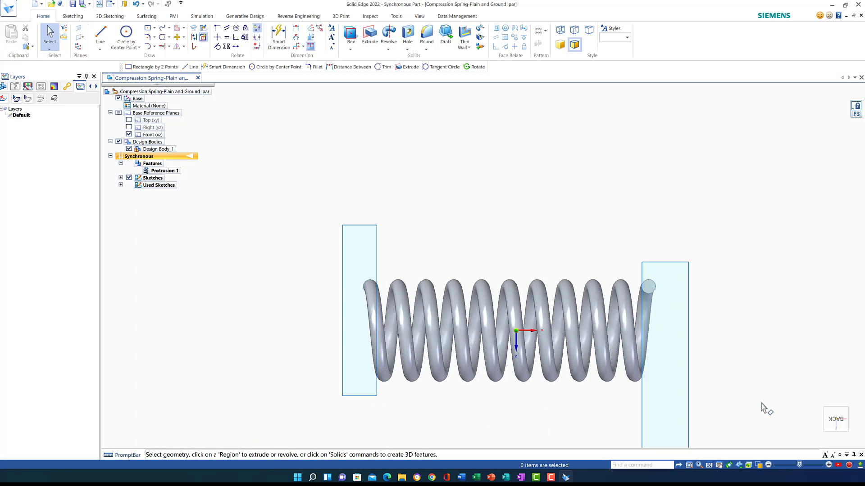
left_click(820, 439)
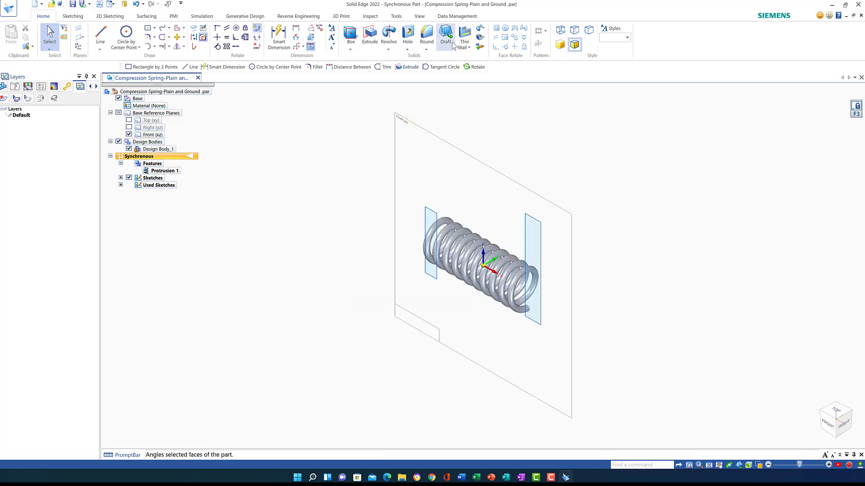
left_click(370, 34)
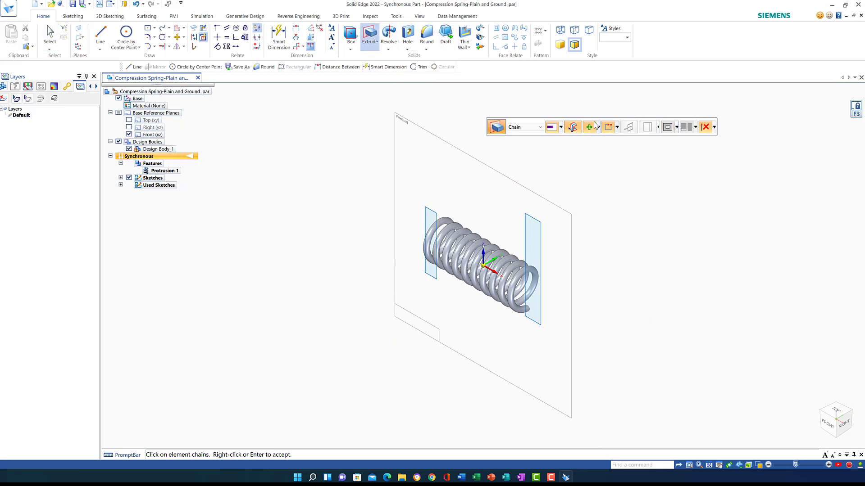
left_click(599, 128)
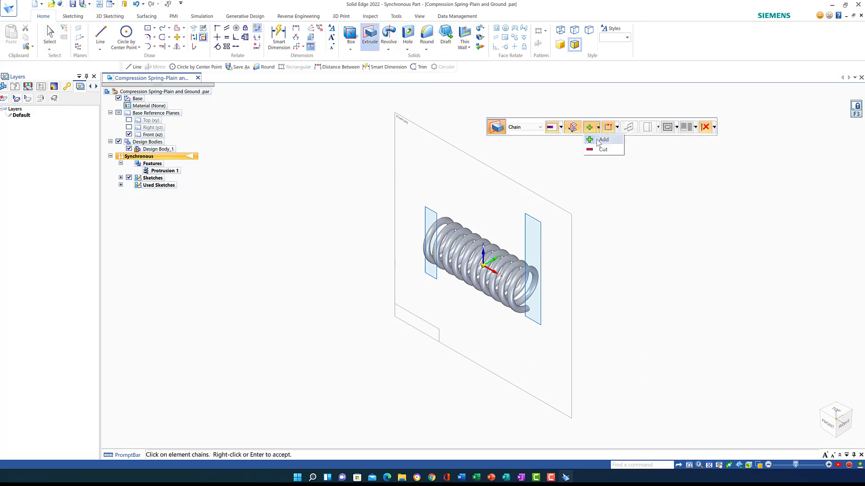
left_click(597, 150)
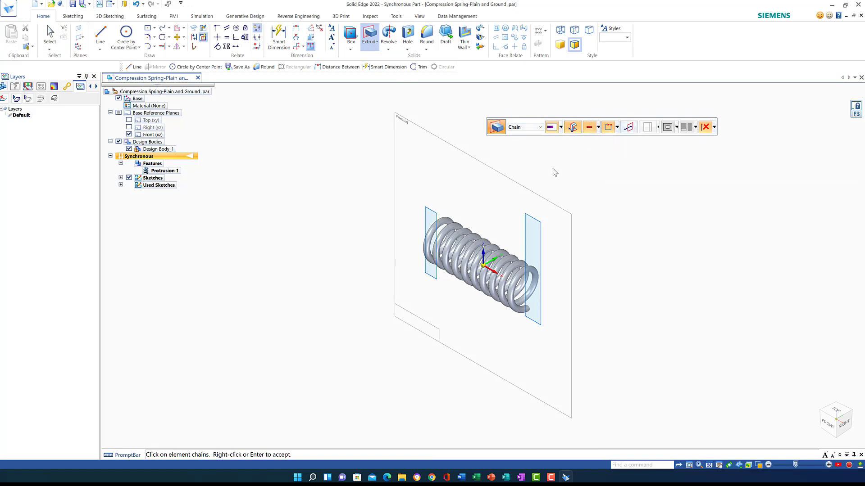
left_click(541, 253)
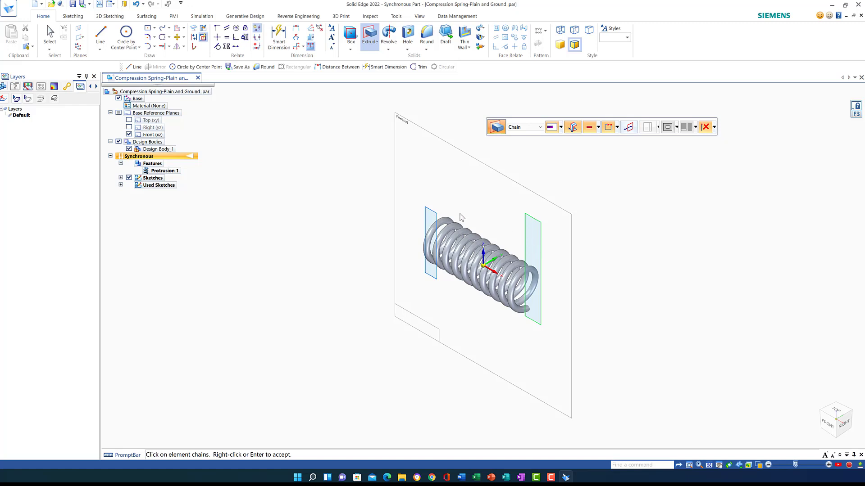
left_click(435, 221)
right_click(537, 246)
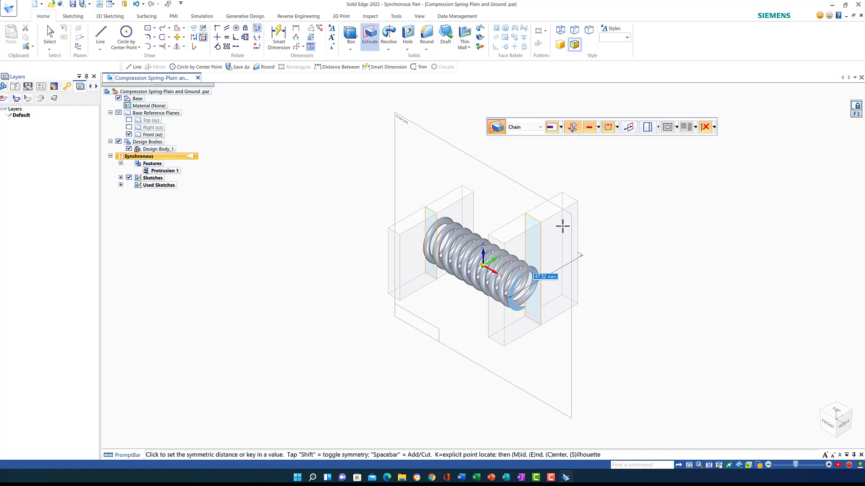
left_click(562, 226)
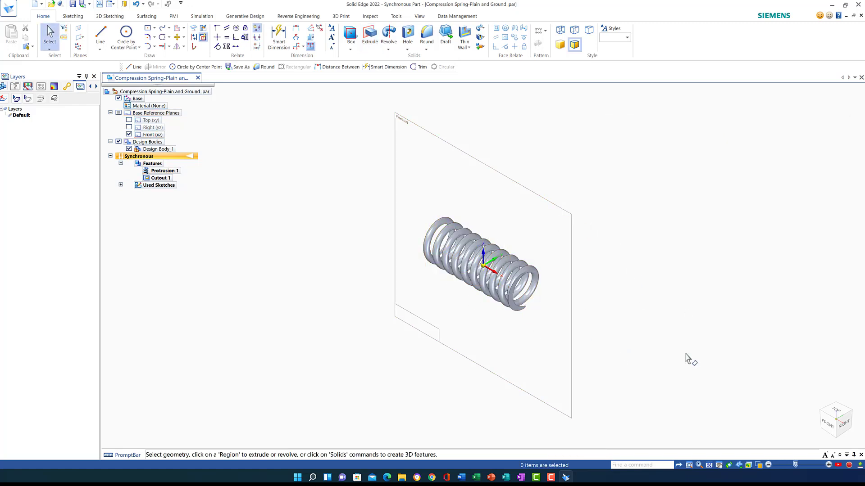
Step: Hide the Front (xz) reference plane, then save and close the plain and ground spring part
left_click(128, 134)
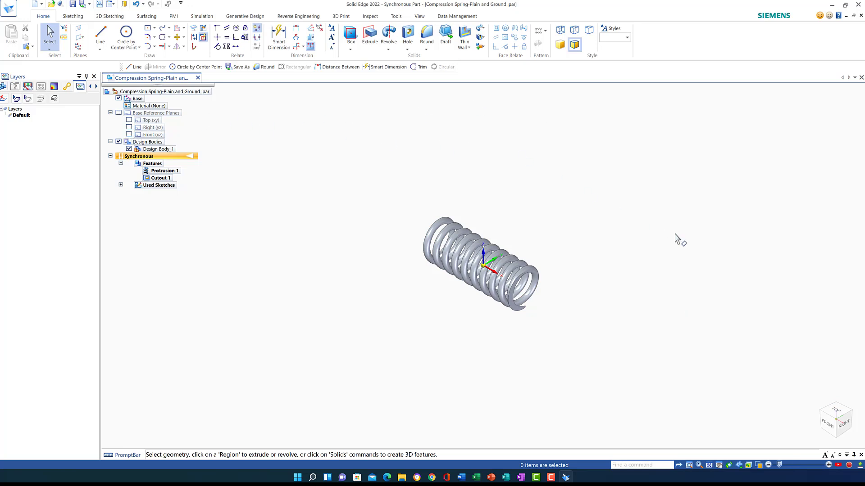
middle_click_drag(616, 292, 650, 268)
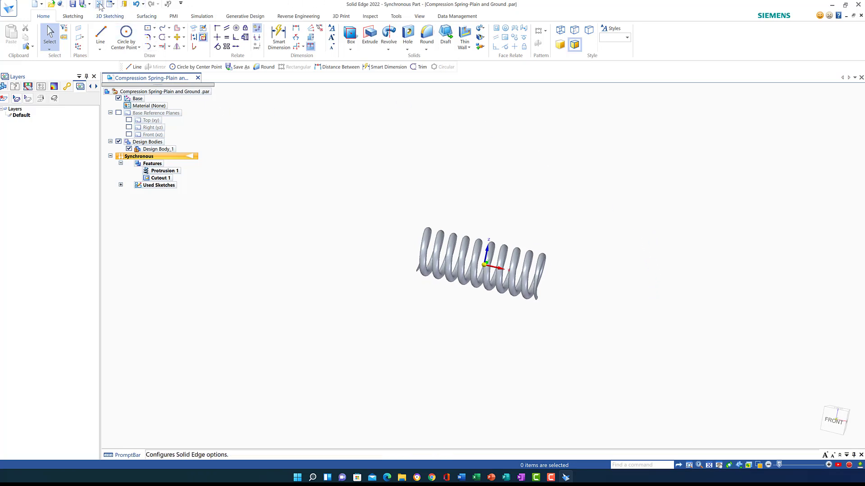
left_click(72, 4)
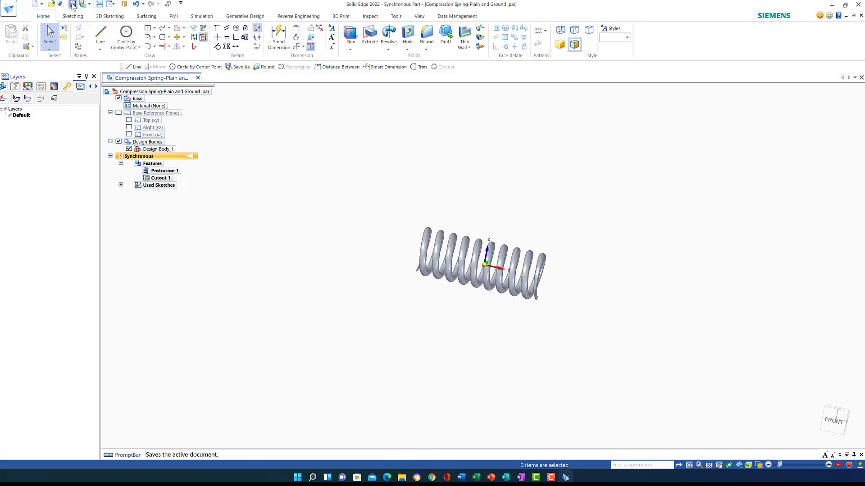
left_click(198, 78)
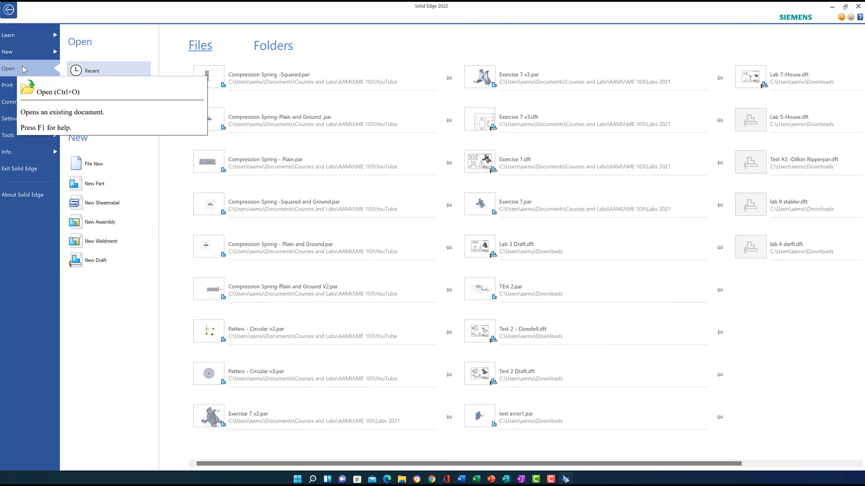
Step: Open Compression Spring - Plain.par and show its Right (yz) base reference plane
left_click(265, 159)
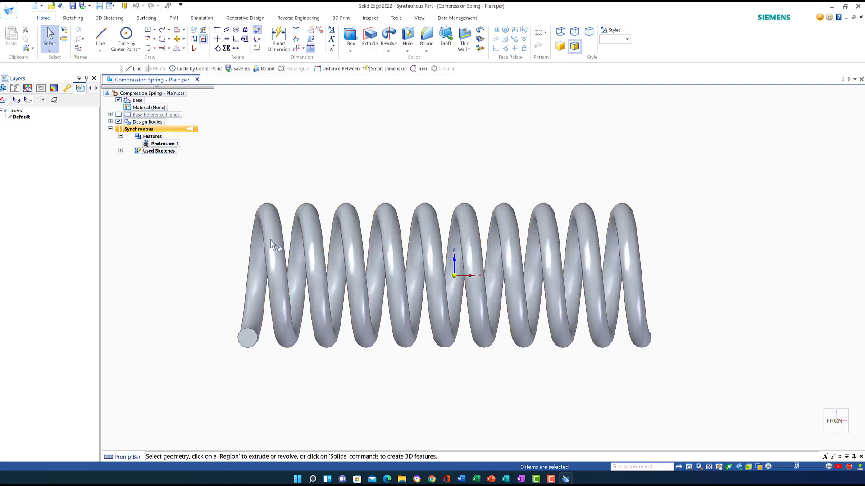
mouse_move(860, 442)
mouse_move(832, 414)
left_click(111, 115)
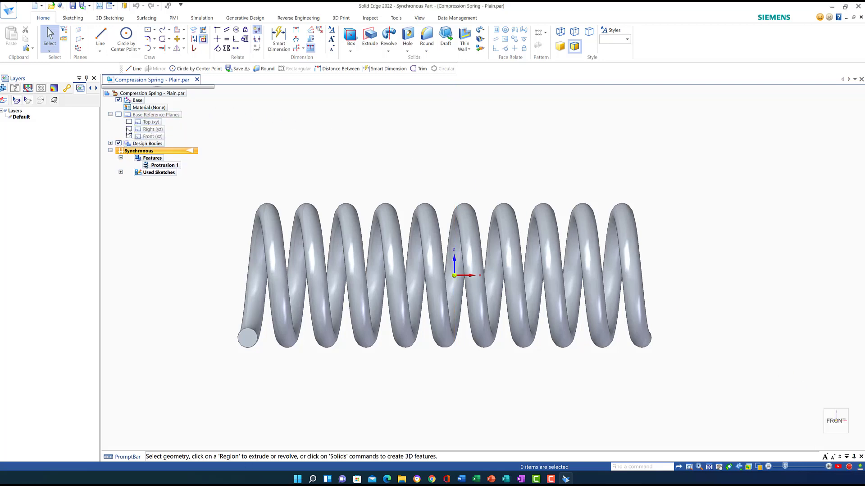
left_click(130, 130)
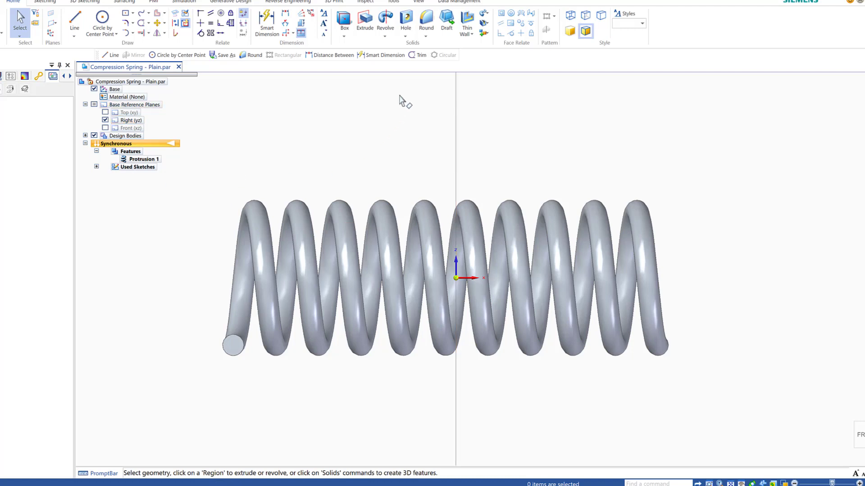
Step: Create a coincident plane on the Right (yz) plane and move it along X to the centre of the wire's round end face
left_click(125, 13)
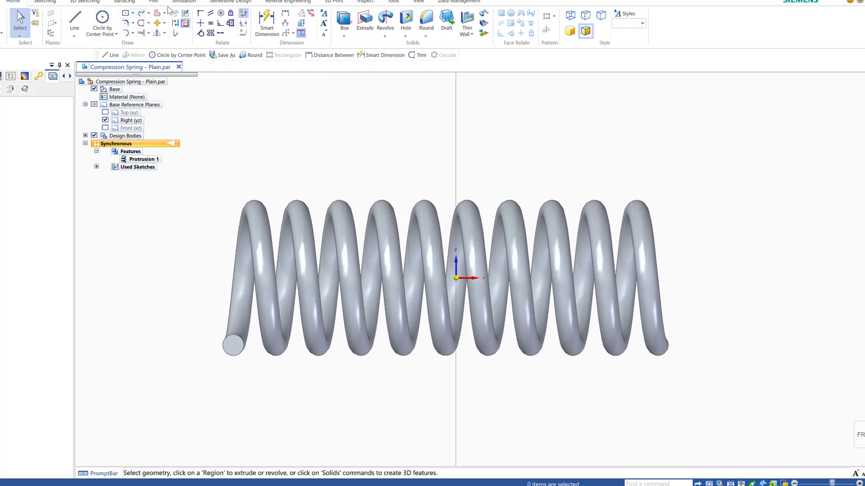
left_click(51, 14)
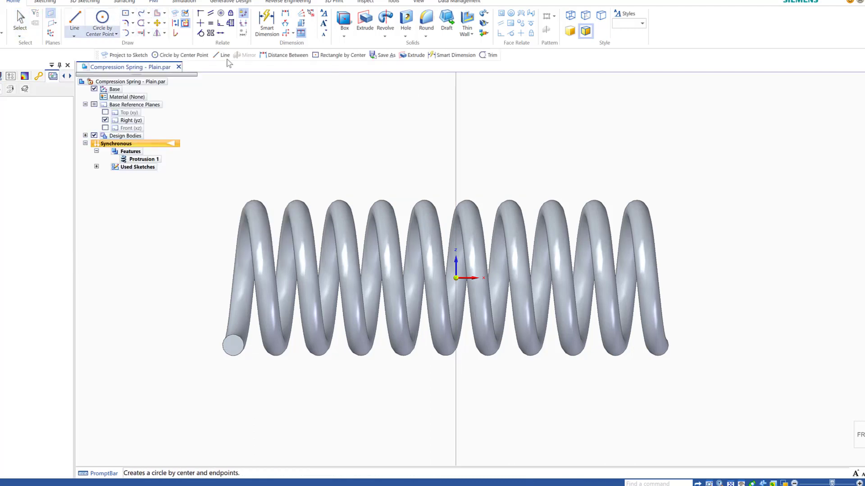
left_click(456, 184)
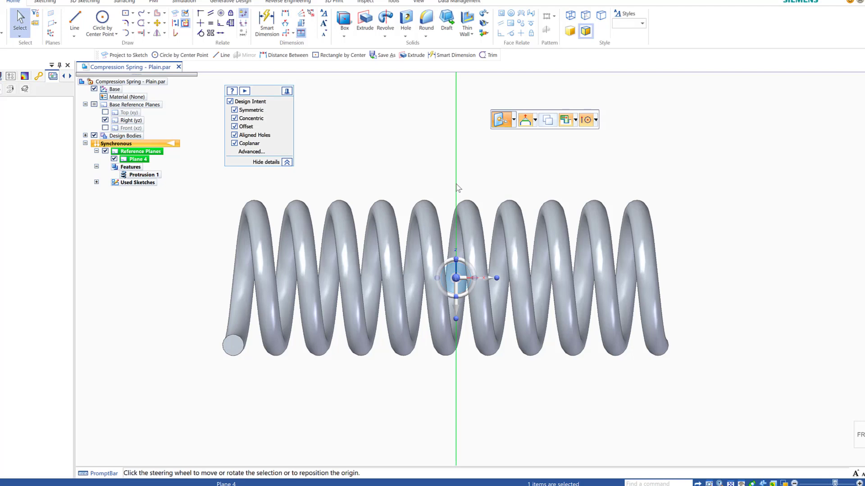
left_click(466, 278)
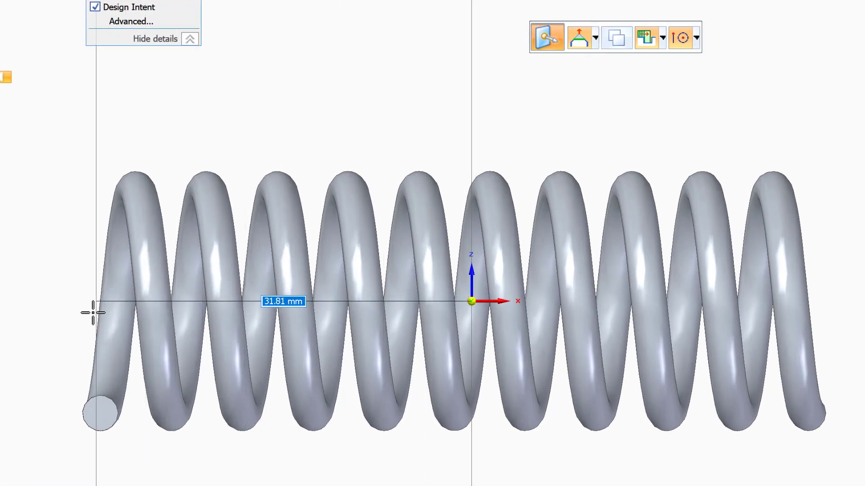
left_click(88, 407)
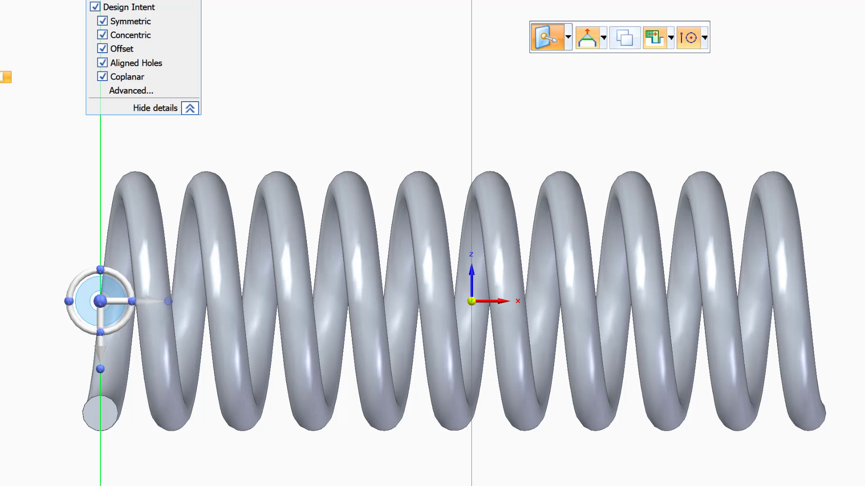
Step: Create a second coincident plane on the Right (yz) plane and move it along X to the centre of the opposite wire end face
key("ctrl+b")
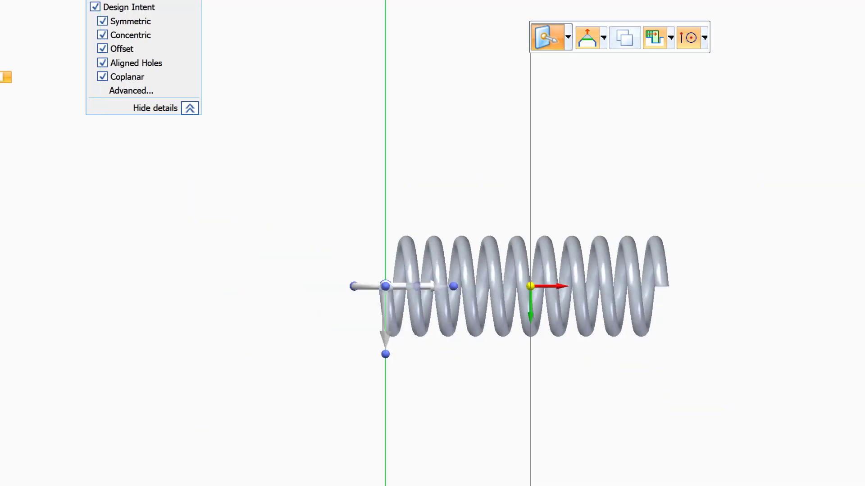
key("shift+Up")
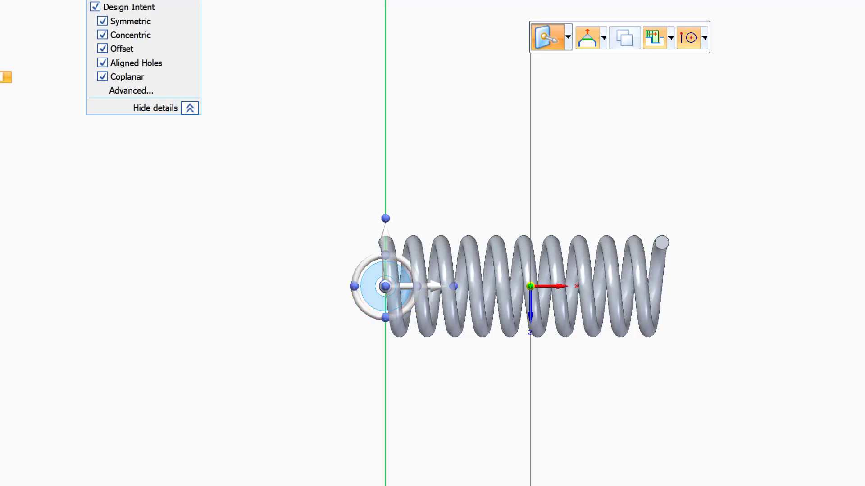
key("Escape")
left_click_drag(574, 213, 674, 376)
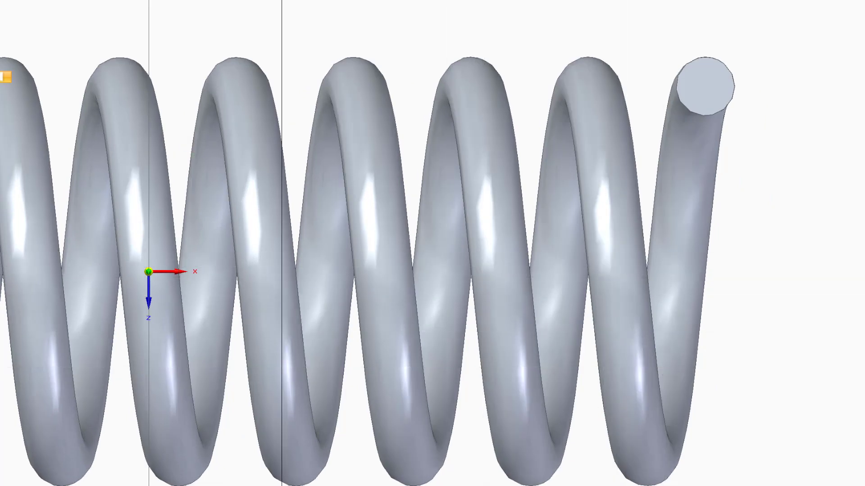
left_click(151, 23)
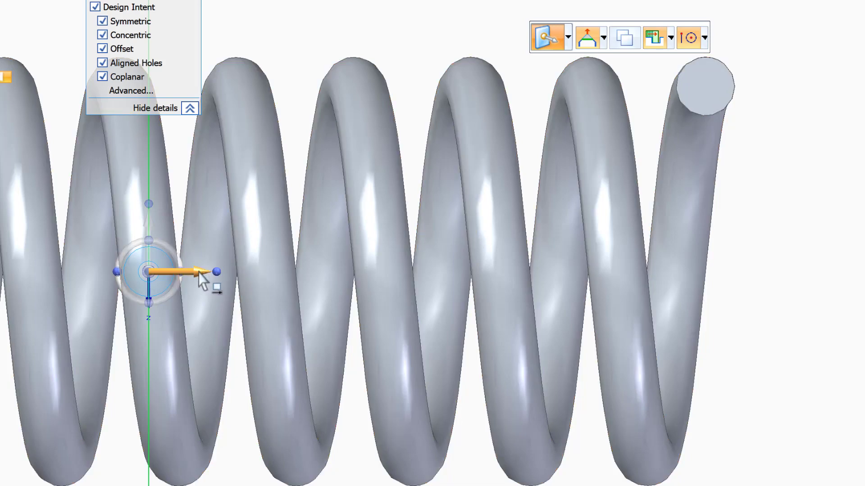
key("Escape")
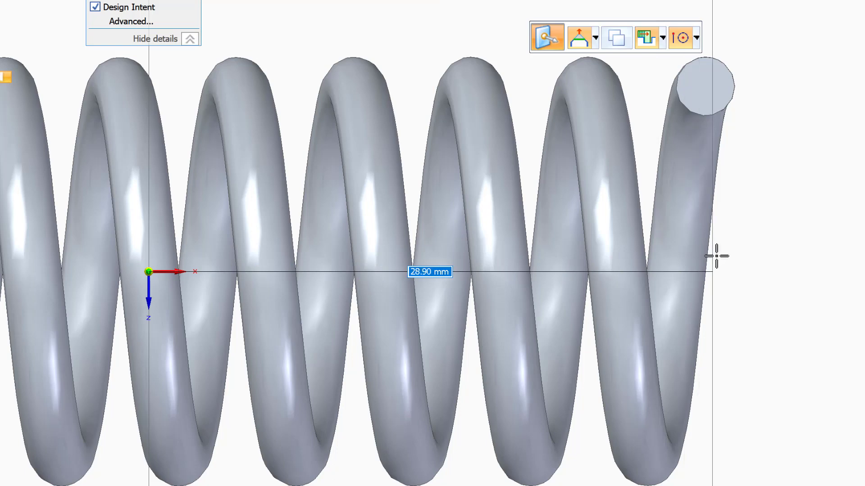
left_click(707, 66)
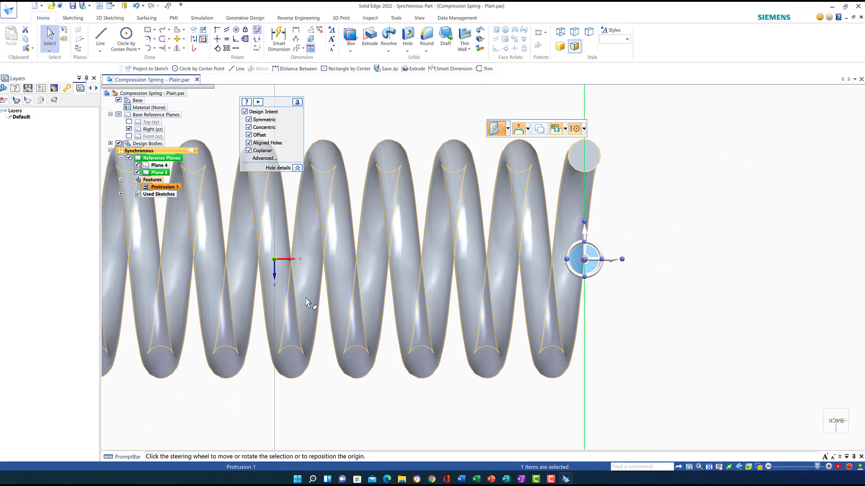
scroll(311, 304, "down", 4)
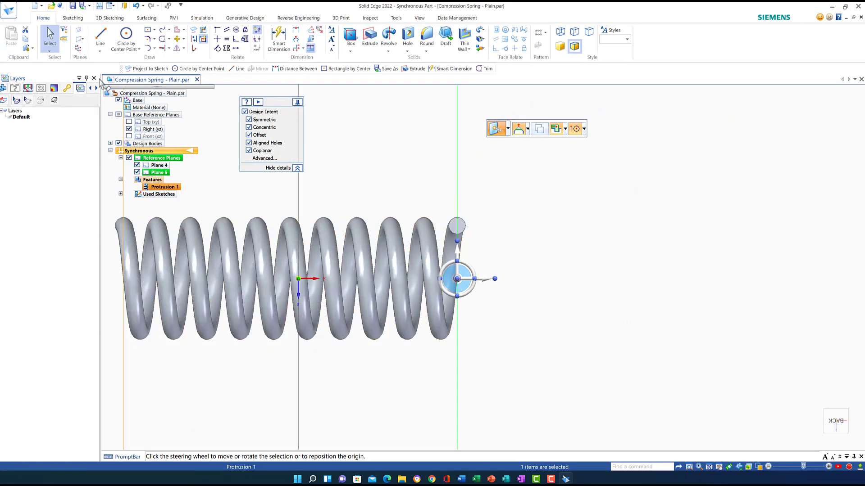
Step: Sketch a 19.5 mm diameter circle centred on the spring axis, locked to the new plane at the wire end
left_click(124, 36)
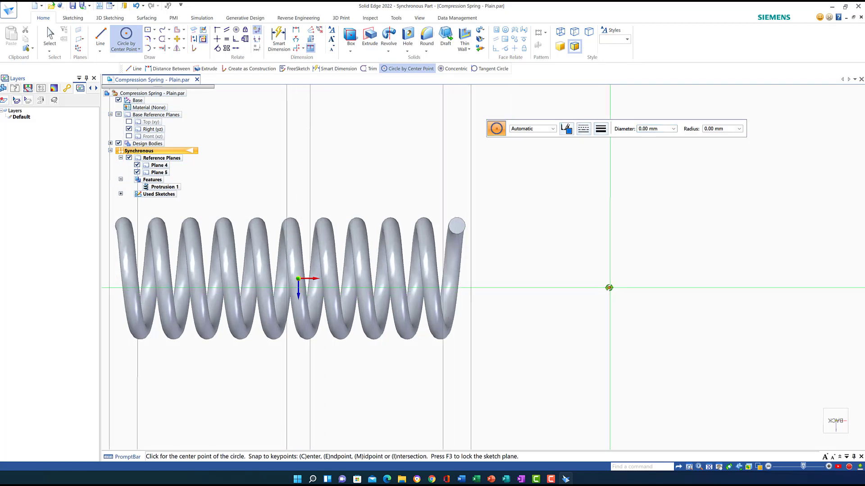
scroll(603, 283, "down", 1)
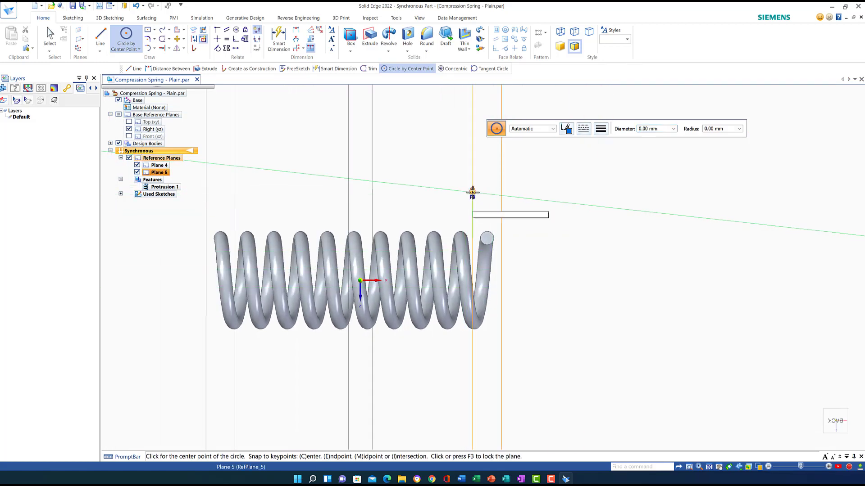
key("F3")
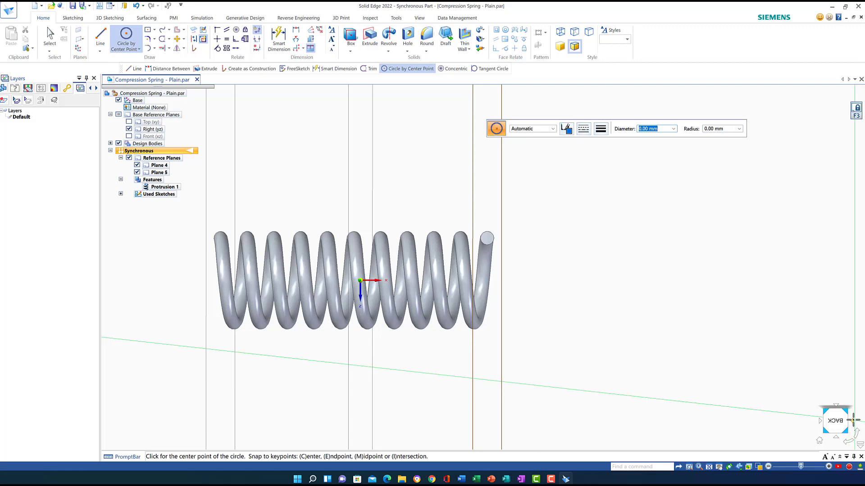
left_click(852, 419)
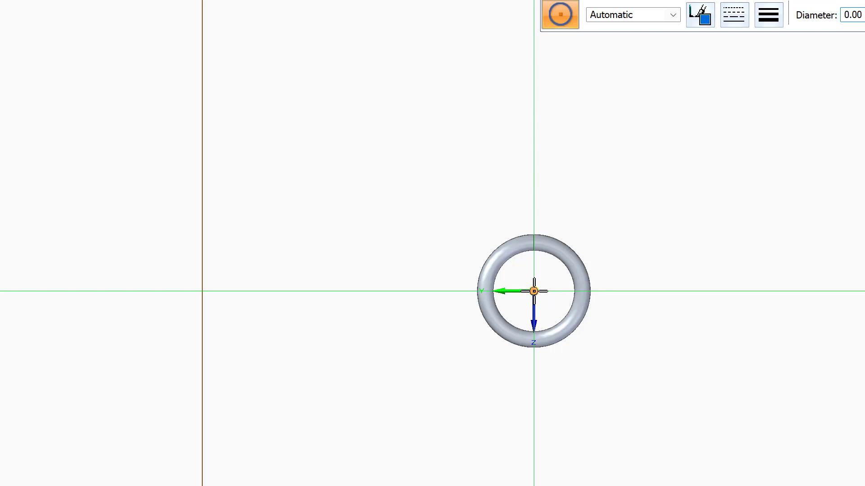
left_click(534, 291)
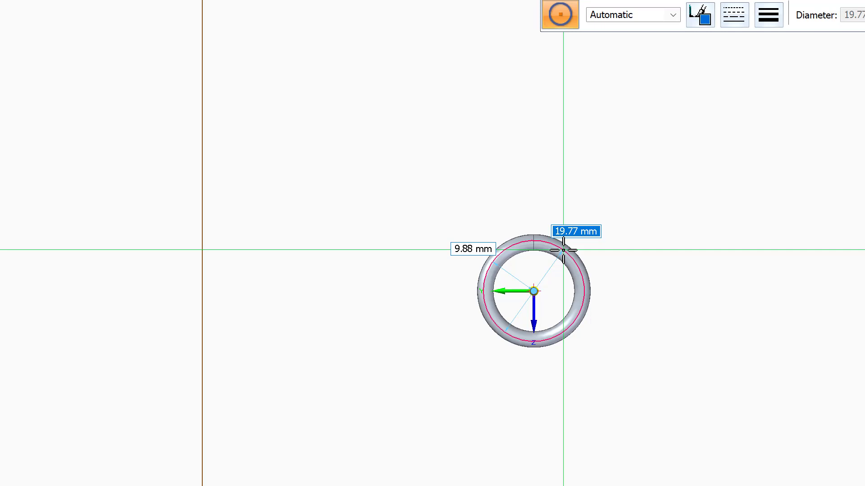
type("19.5")
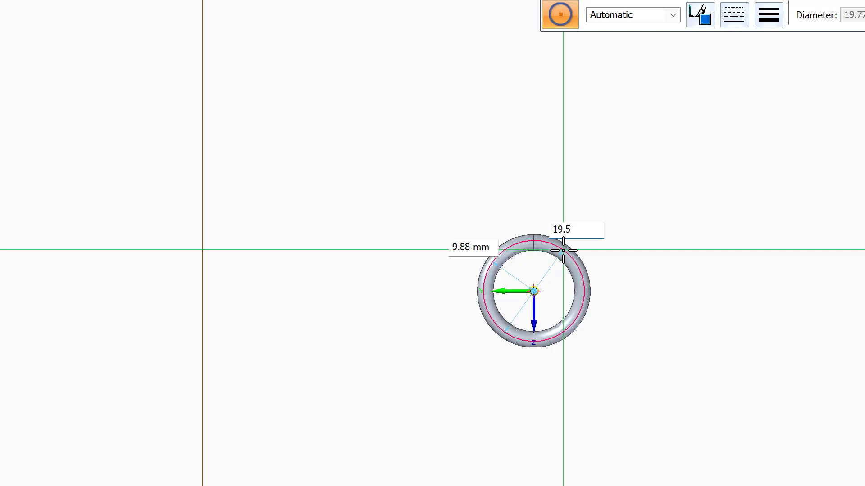
key("Return")
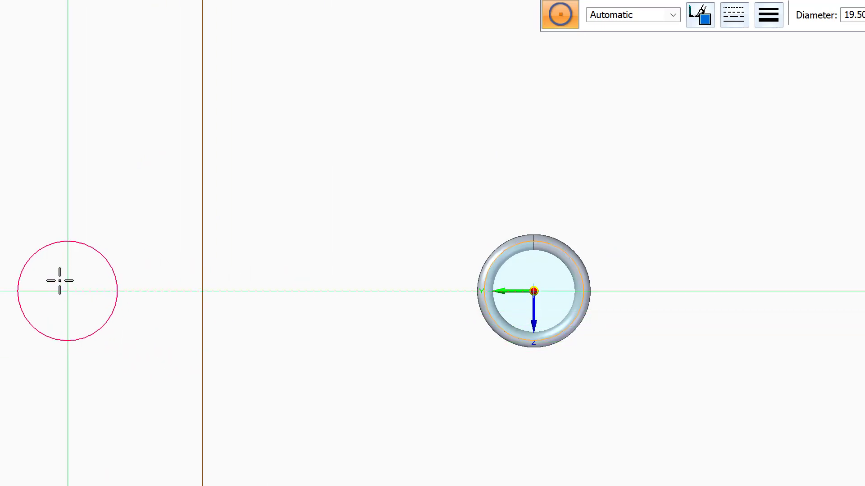
right_click(117, 261)
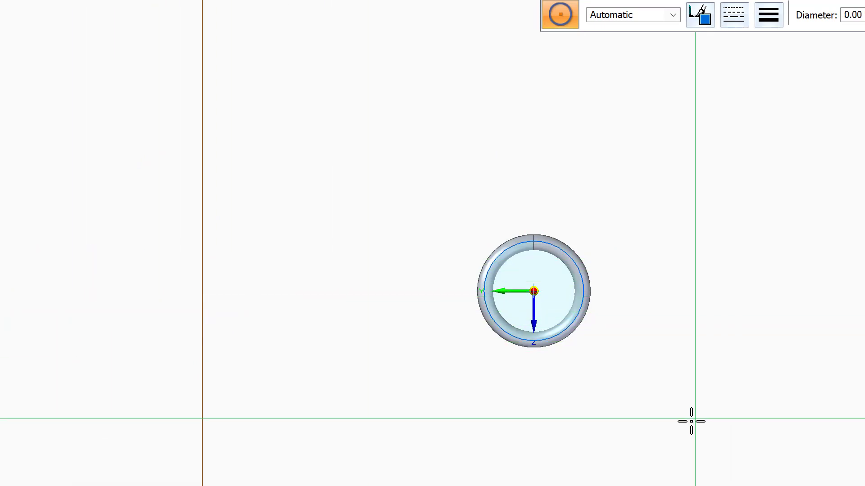
Step: Draw a vertical and a horizontal line from the circle's centre, each extending past the circle, towards the wire end and the +Y side
mouse_move(689, 420)
middle_mouse_down()
mouse_move(719, 423)
mouse_move(722, 466)
mouse_move(695, 413)
mouse_move(681, 421)
mouse_move(689, 424)
middle_mouse_up()
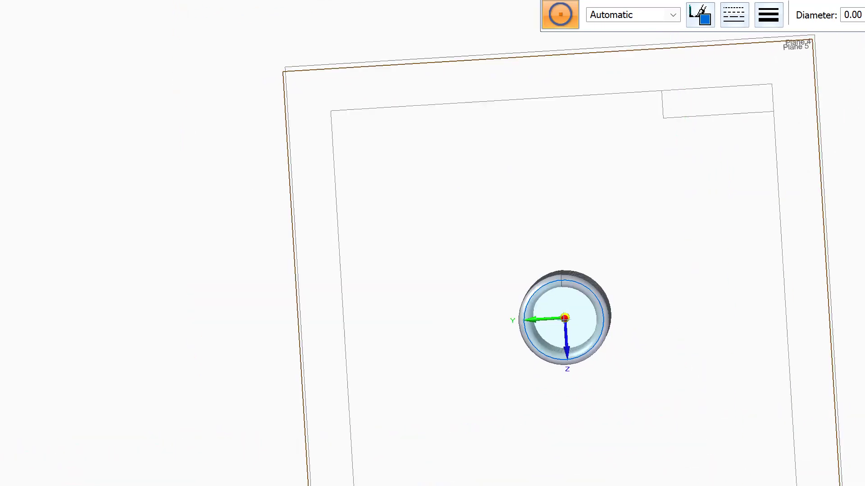
key("ctrl+h")
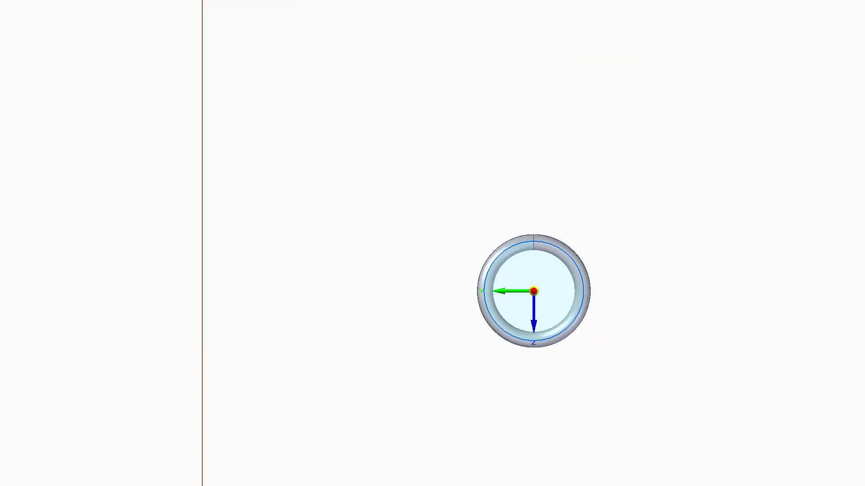
key("l")
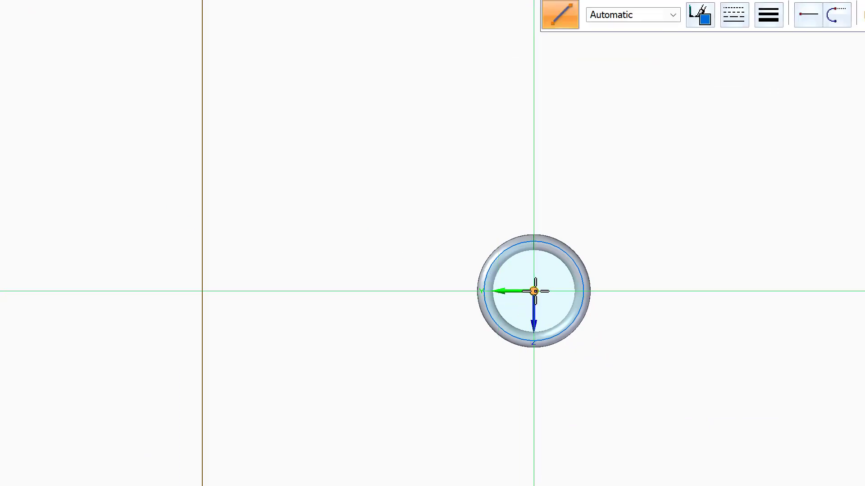
left_click(533, 291)
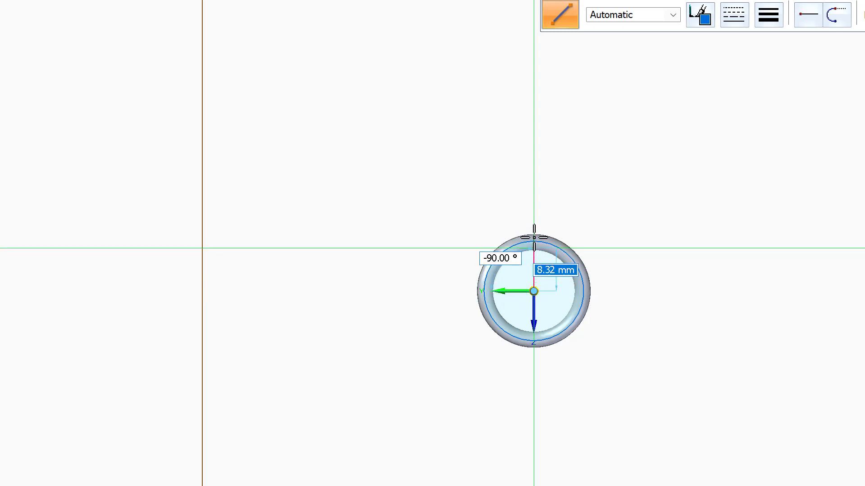
left_click(533, 205)
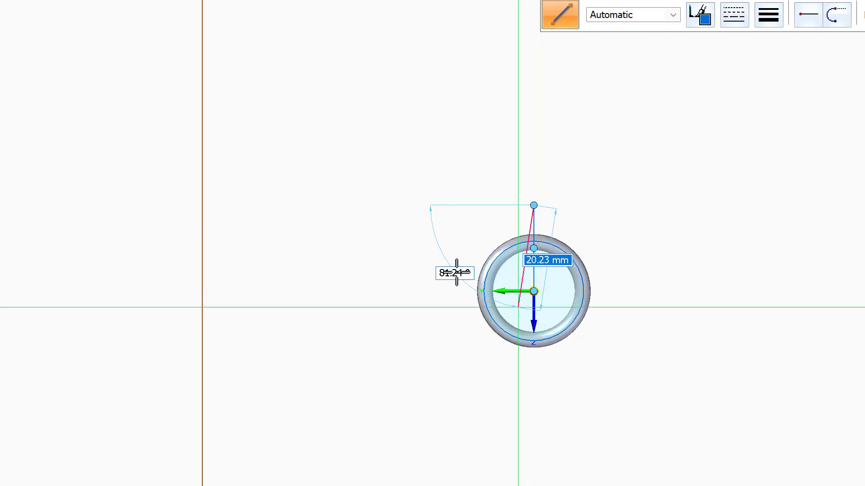
right_click(350, 189)
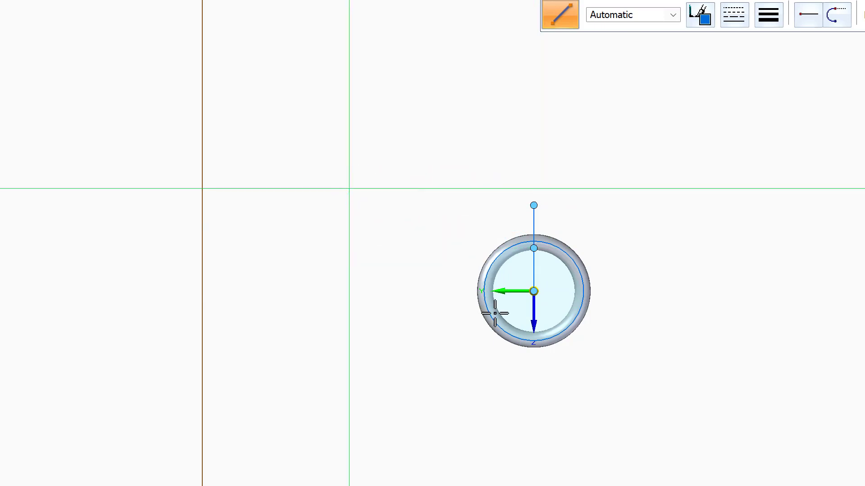
left_click(533, 292)
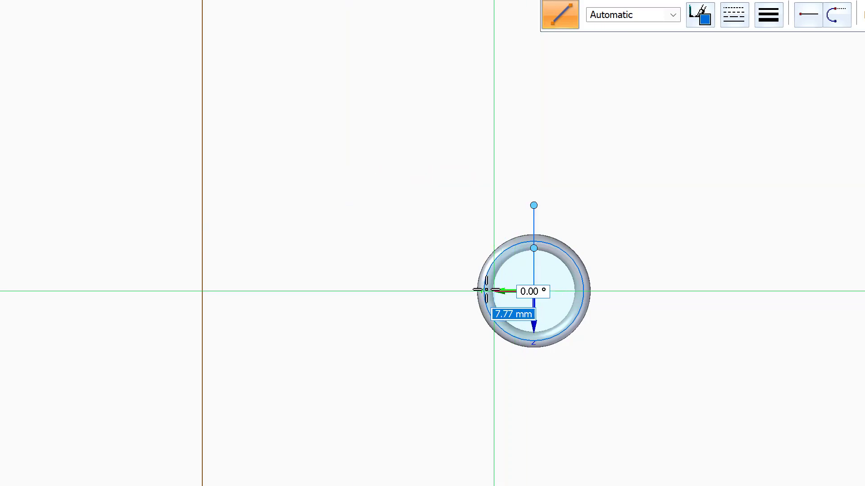
left_click(439, 292)
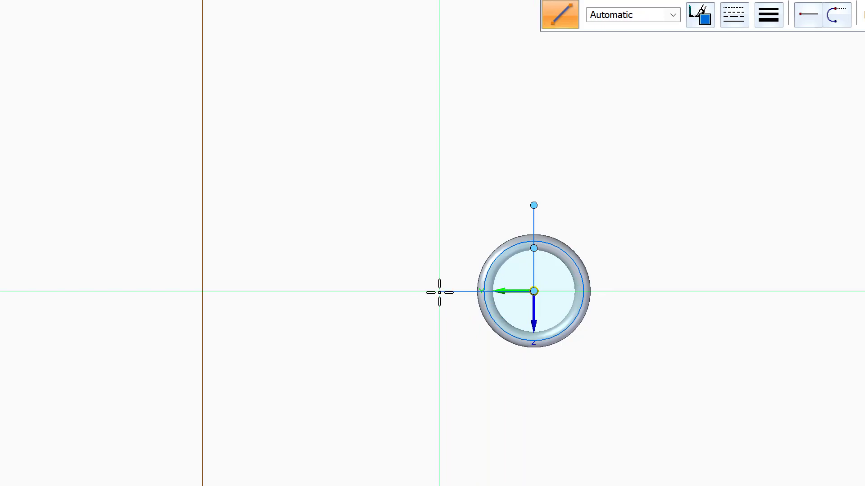
right_click(411, 111)
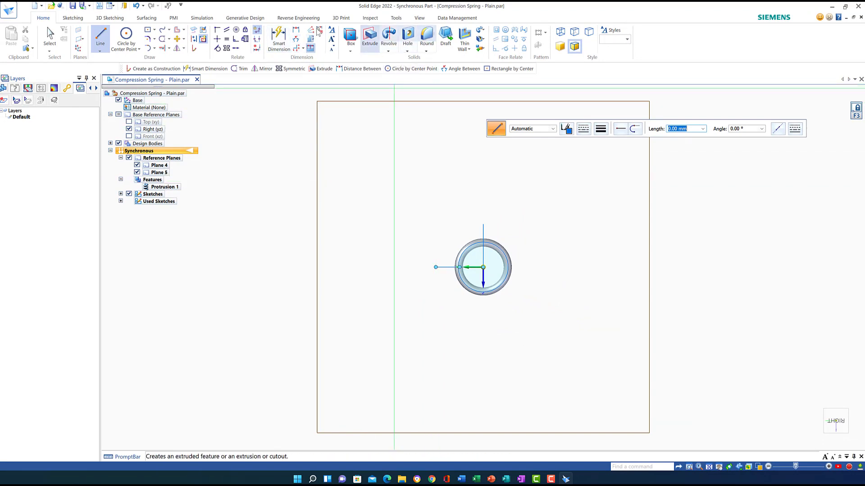
Step: Trim the circle and both lines so only the quarter arc starting at the wire end remains
left_click(163, 40)
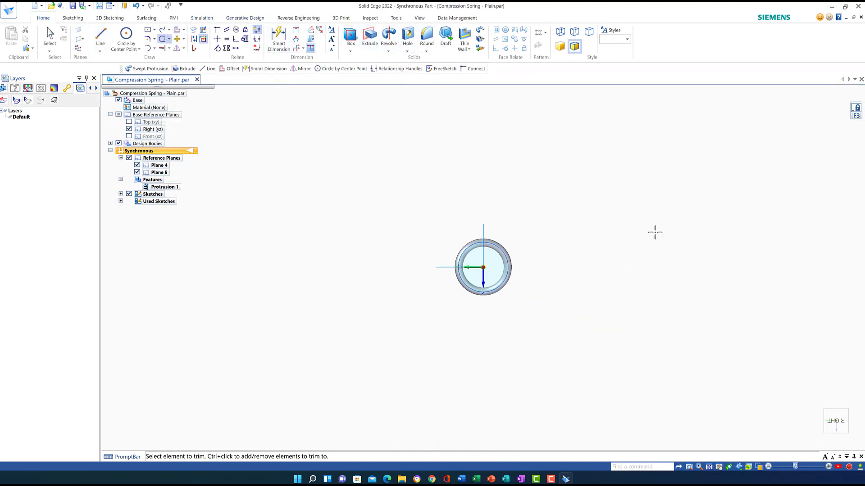
left_click_drag(455, 291, 600, 257)
mouse_move(479, 224)
left_mouse_down()
mouse_move(494, 260)
mouse_move(490, 253)
mouse_move(474, 279)
left_mouse_up()
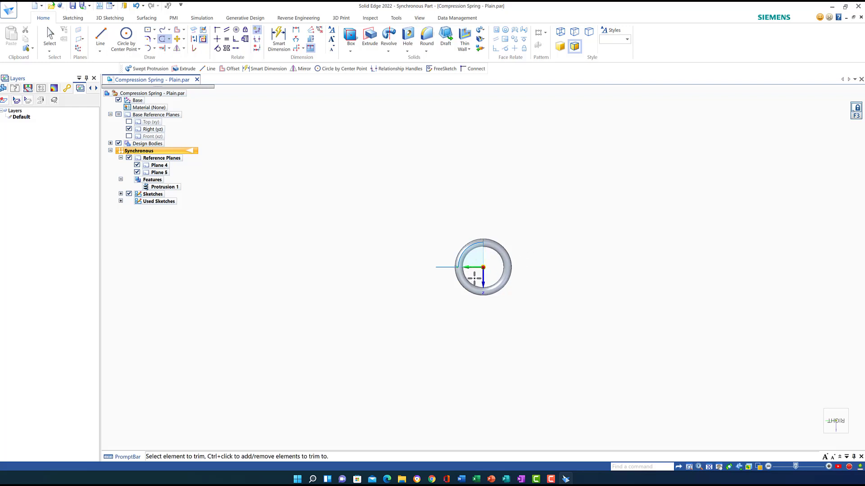
mouse_move(444, 240)
left_mouse_down()
mouse_move(448, 293)
mouse_move(436, 339)
left_mouse_up()
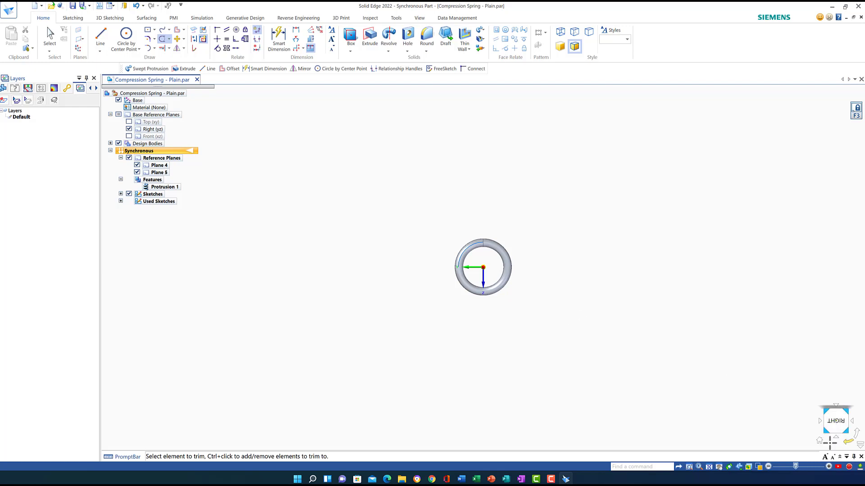
Step: Sweep the wire's round end face along the quarter arc as a single path and cross section protrusion
left_click(820, 440)
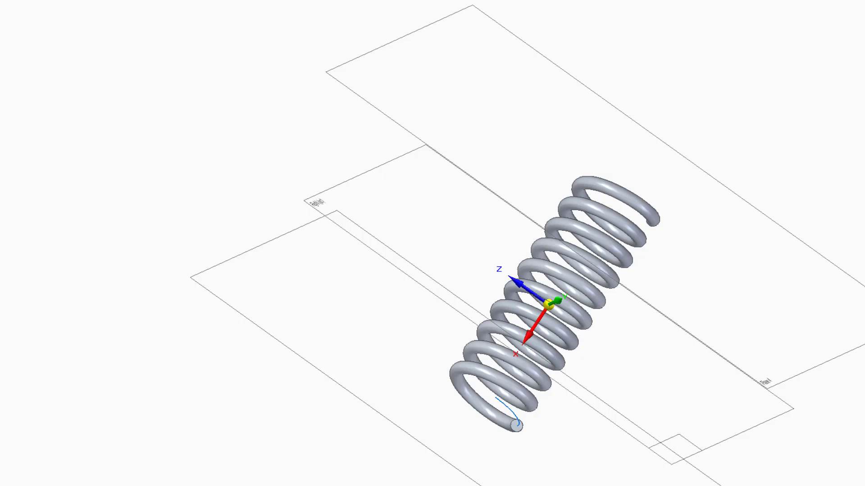
left_click(480, 30)
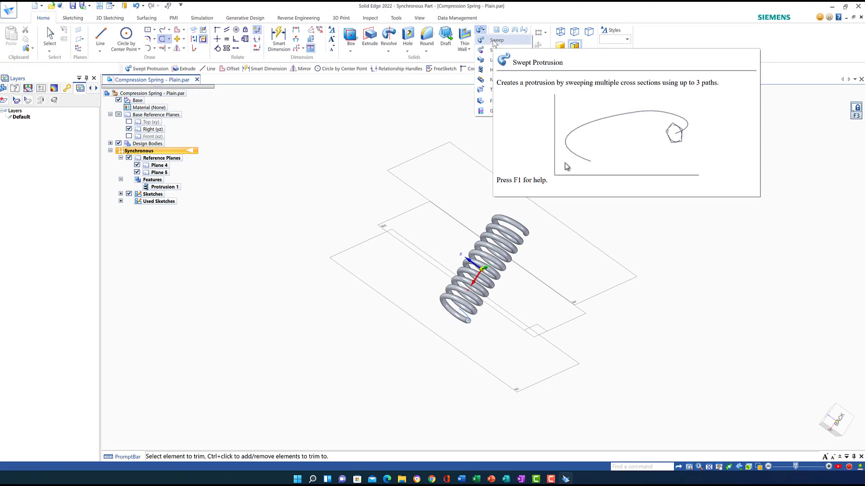
left_click(494, 41)
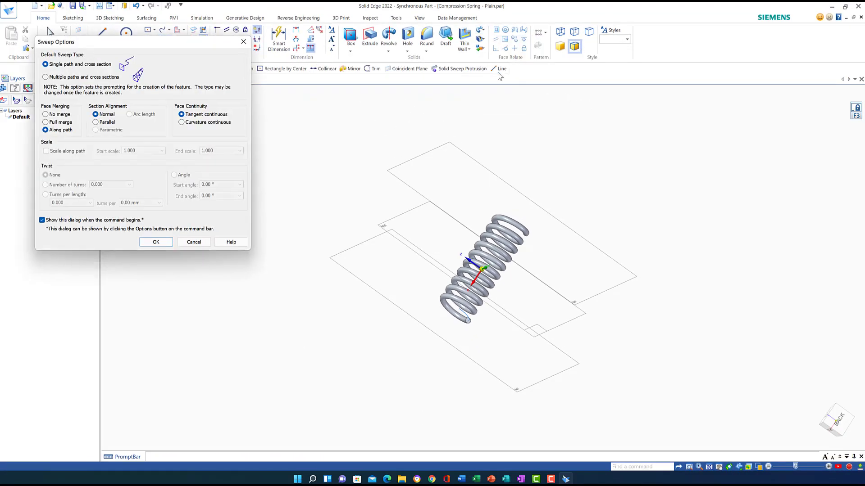
left_click(159, 244)
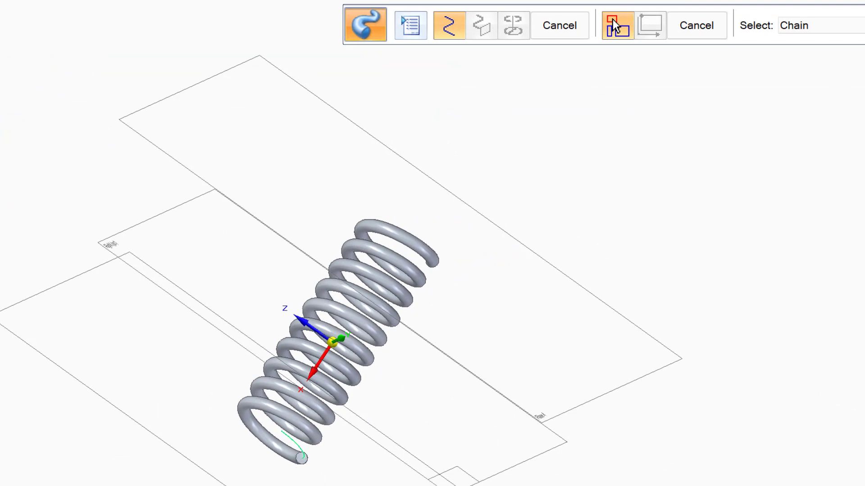
key("Return")
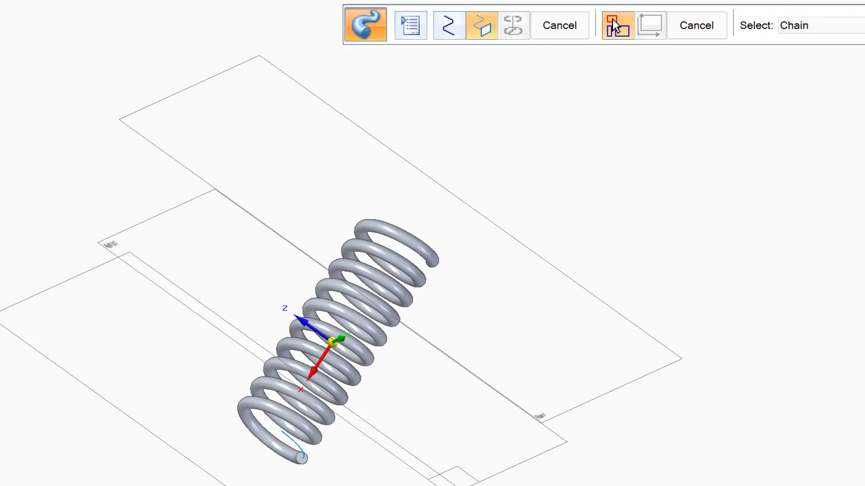
left_click(298, 460)
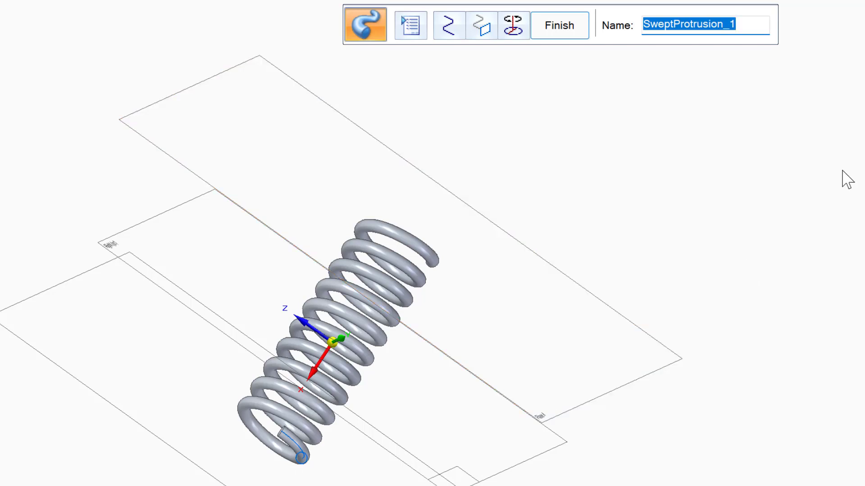
left_click(576, 31)
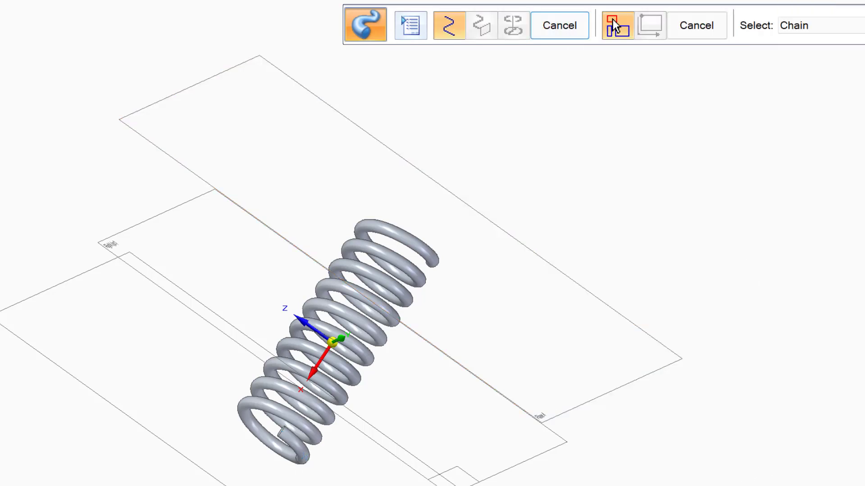
middle_click_drag(468, 485, 635, 218)
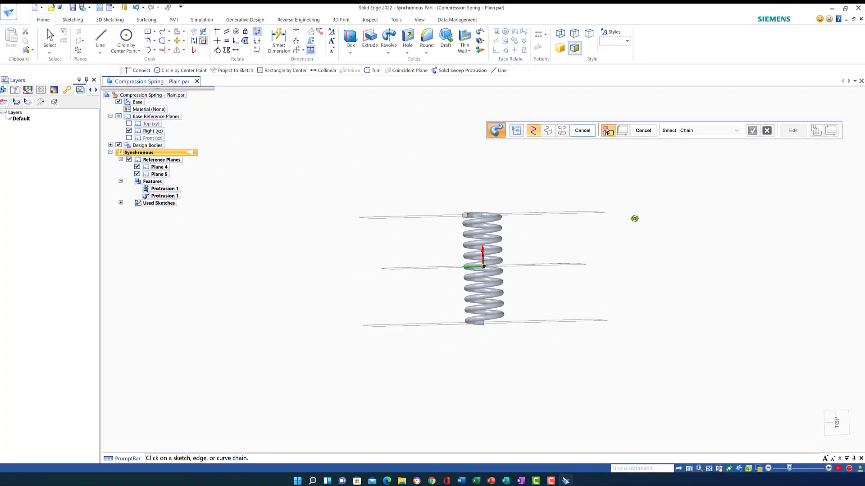
Step: Start a centre-point circle locked to the reference plane at the spring's unextended end, with that plane viewed face-on
scroll(634, 218, "down", 3)
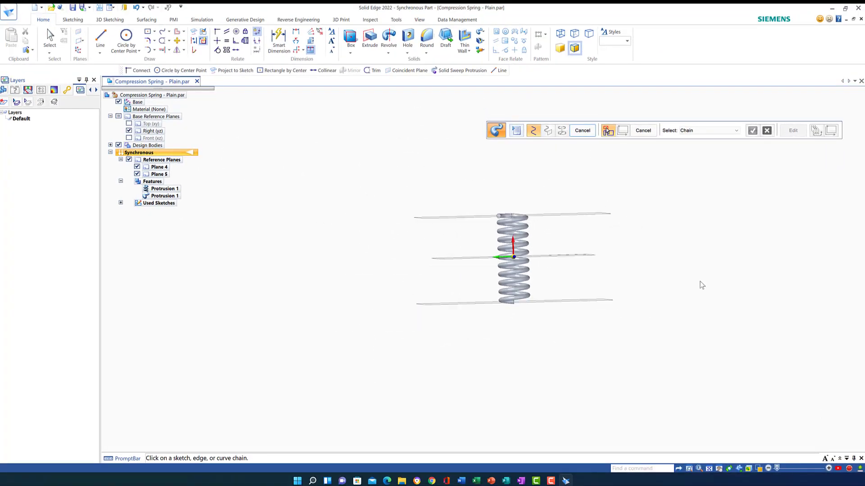
mouse_move(839, 410)
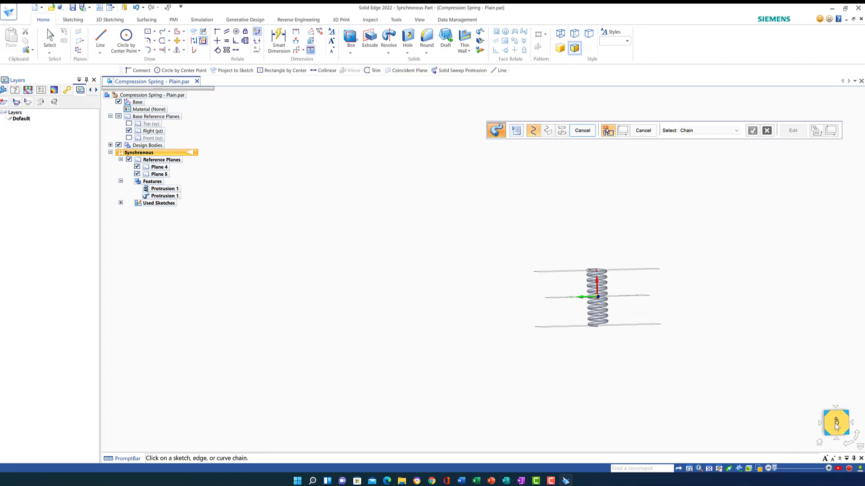
left_click(835, 426)
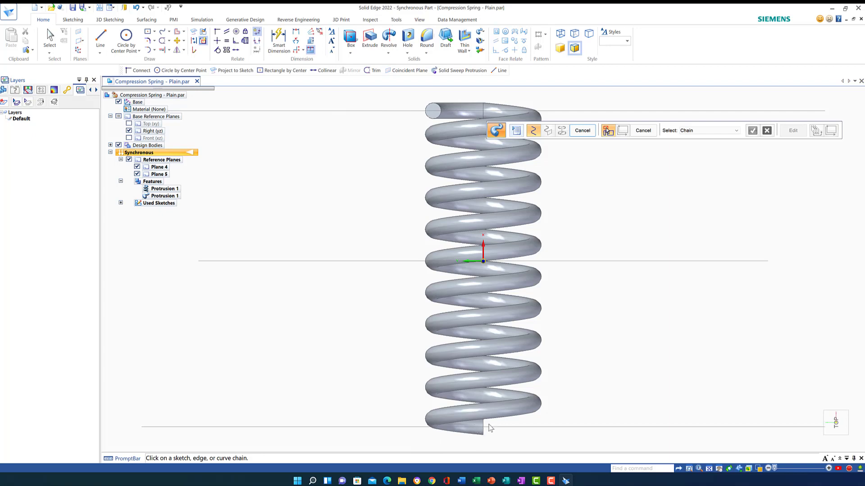
left_click(820, 444)
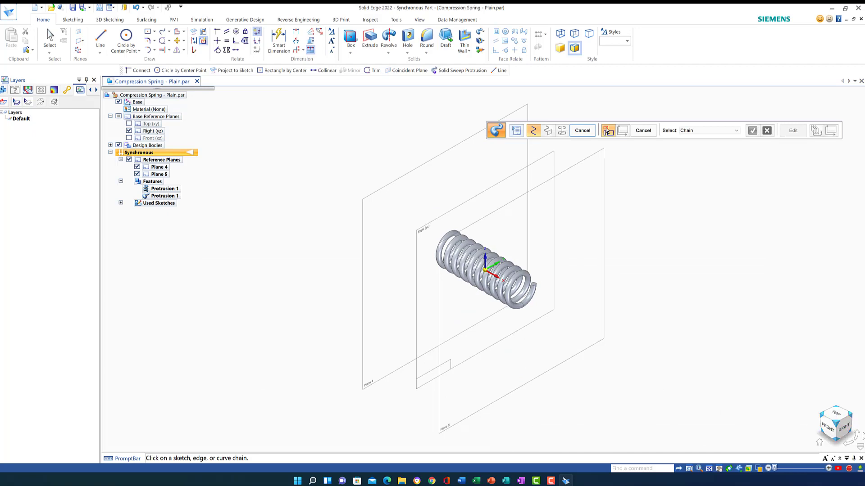
scroll(713, 413, "down", 2)
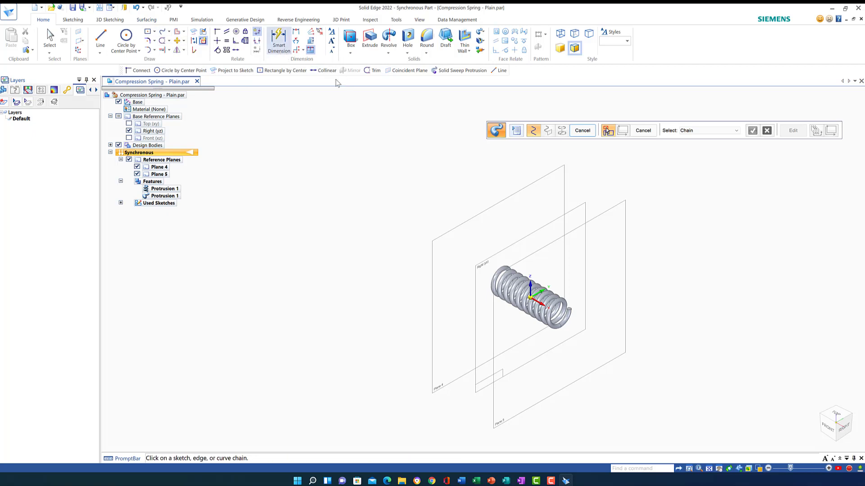
left_click(125, 40)
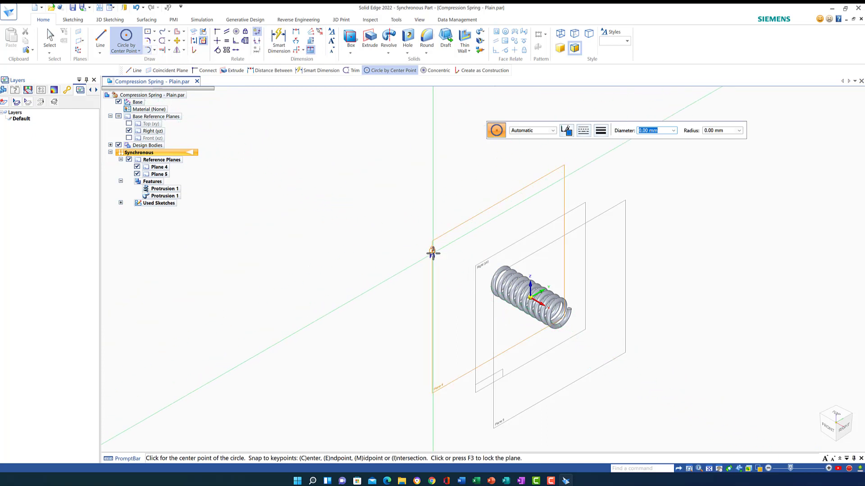
key("F3")
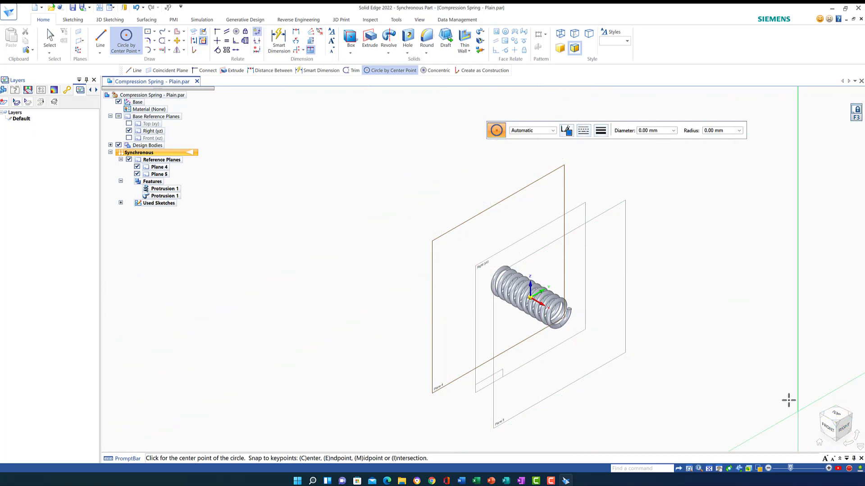
middle_click_drag(786, 399, 832, 419)
left_click(833, 422)
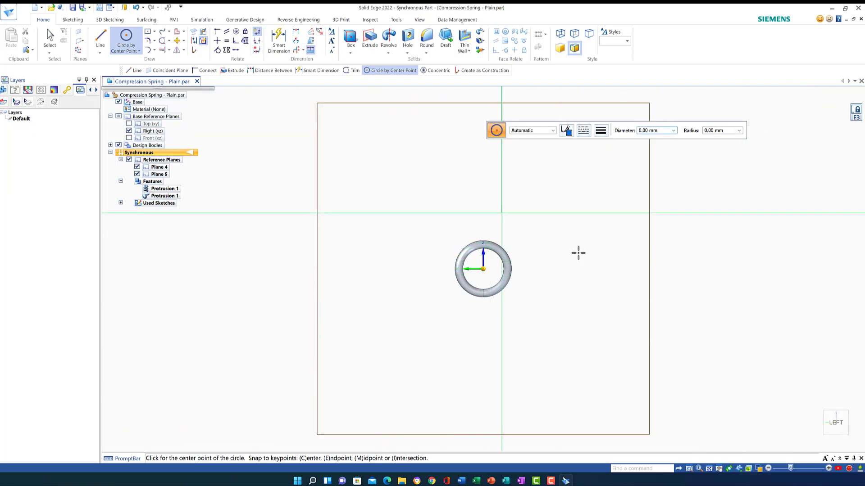
left_click(689, 468)
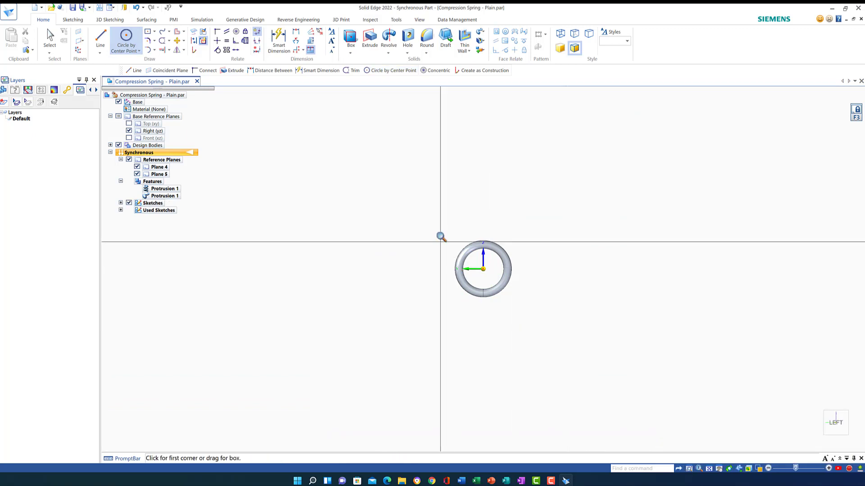
left_click_drag(439, 233, 513, 316)
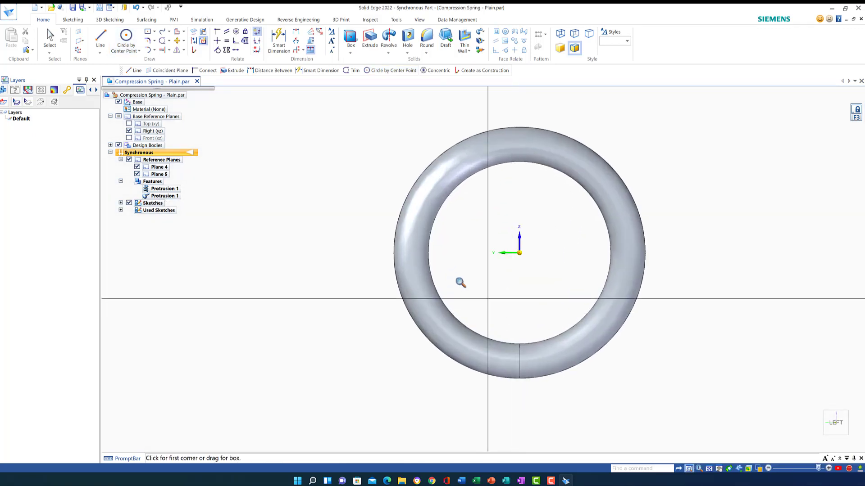
left_click(126, 37)
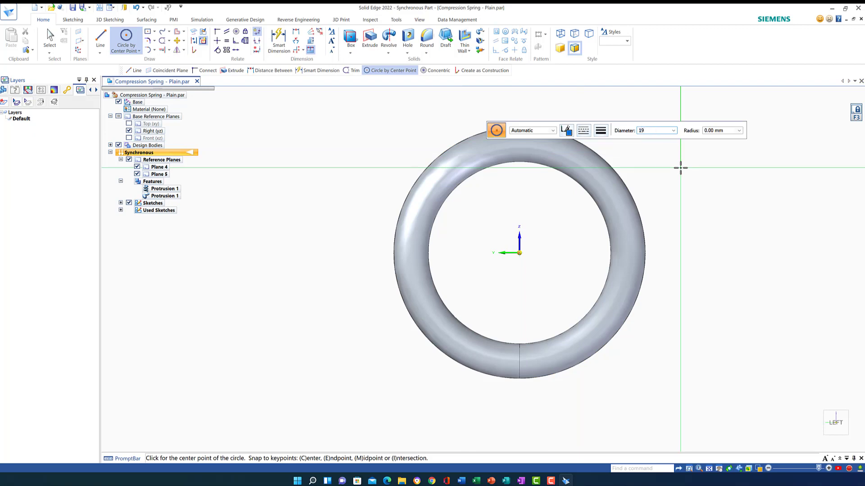
key("Return")
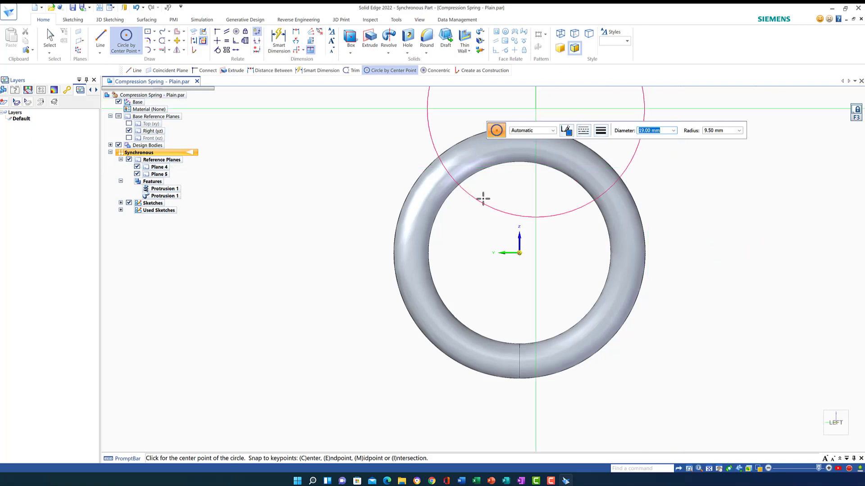
left_click(521, 252)
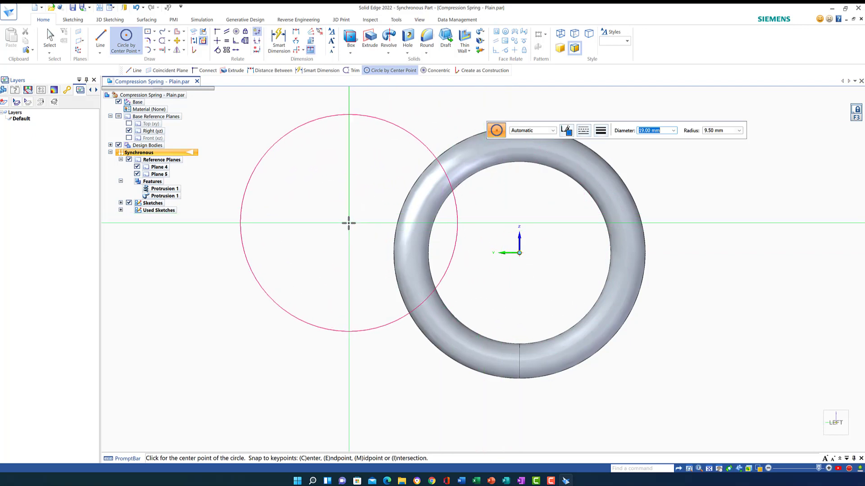
right_click(332, 219)
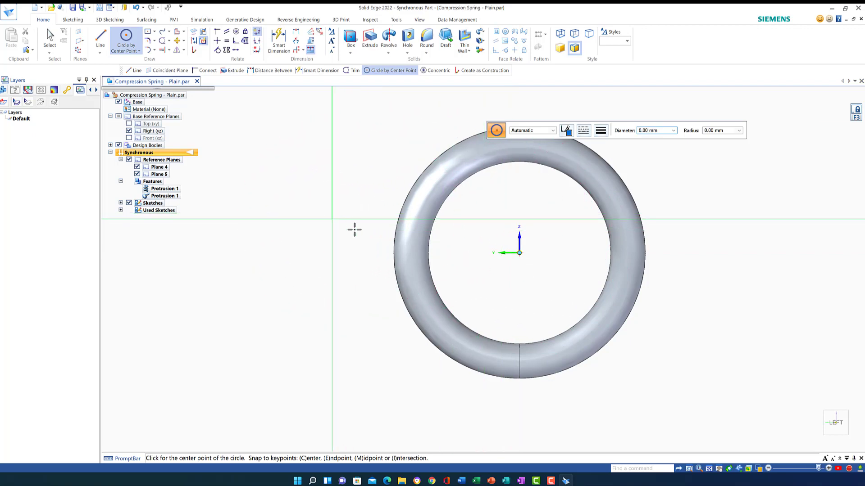
Step: Sketch a 19 mm diameter circle centred on the spring axis, passing through the middle of the wire end
left_click(520, 253)
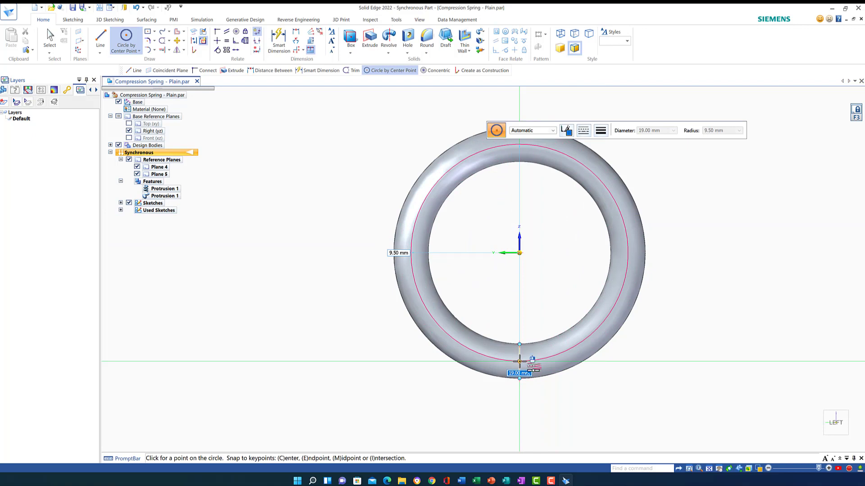
left_click(520, 361)
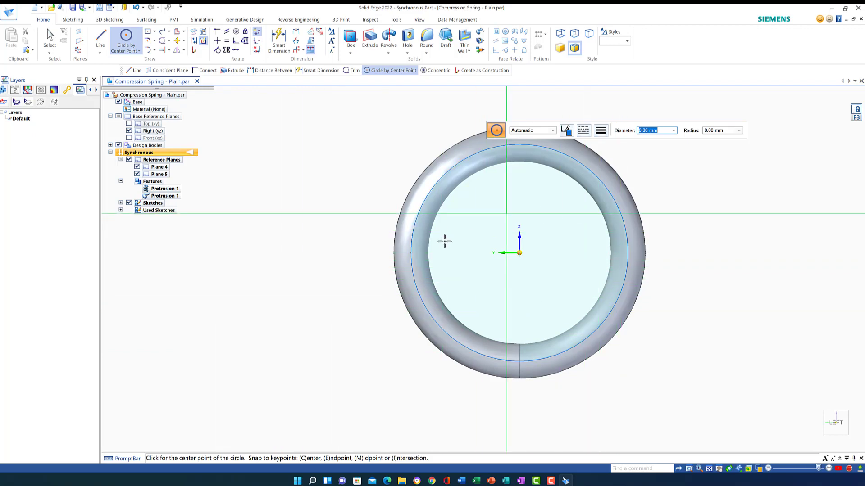
mouse_move(657, 386)
middle_mouse_down()
mouse_move(672, 388)
mouse_move(647, 394)
mouse_move(657, 389)
middle_mouse_up()
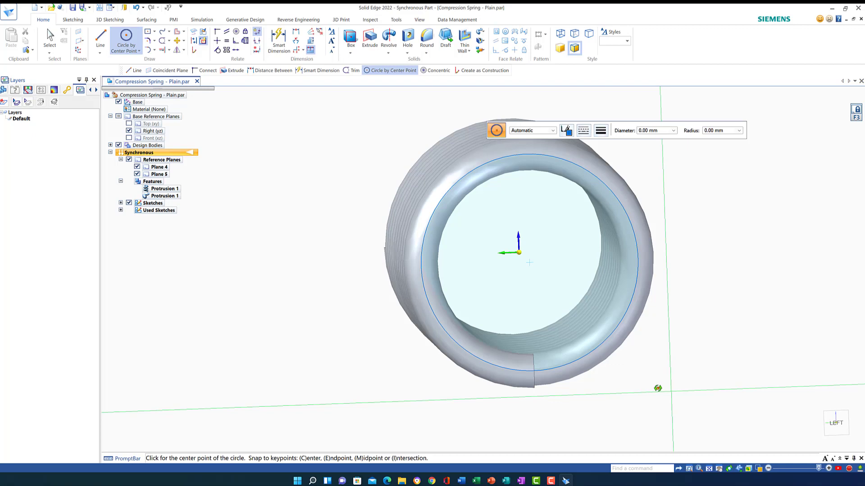
middle_click_drag(657, 388, 659, 390)
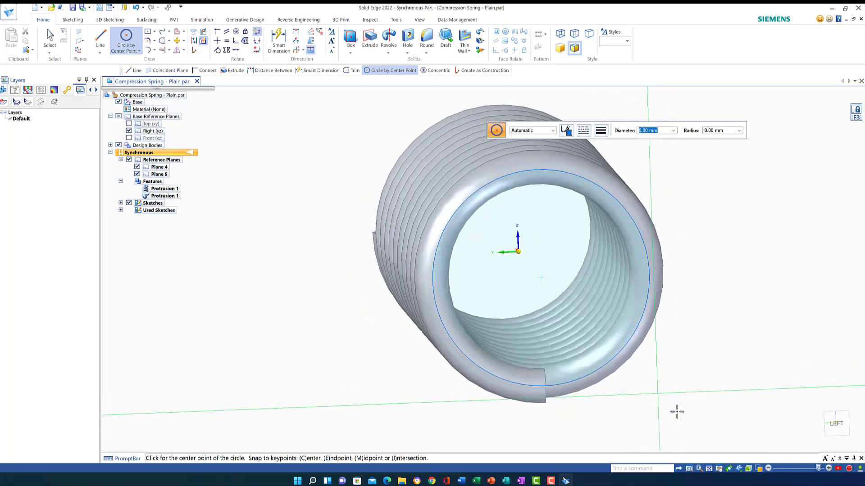
Step: Draw a vertical line towards the wire end and a horizontal line towards the -Y side, both from the circle's centre and extending past it
left_click(834, 425)
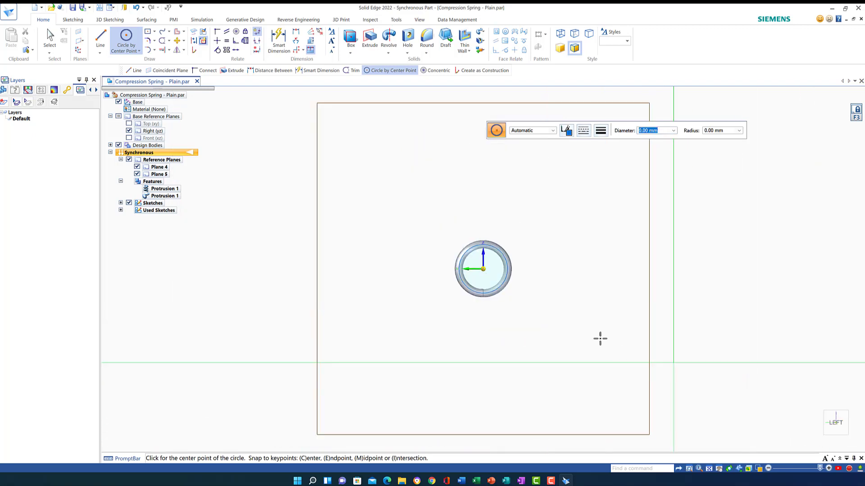
left_click(690, 469)
left_click_drag(440, 231, 508, 319)
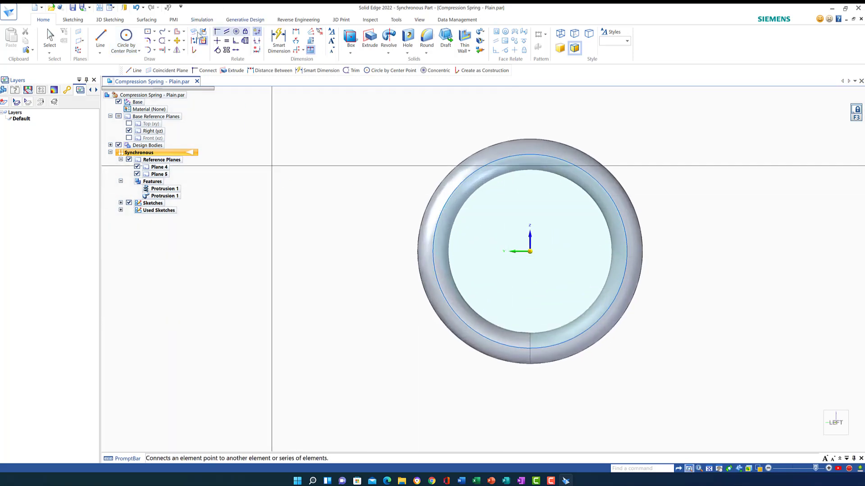
left_click(102, 39)
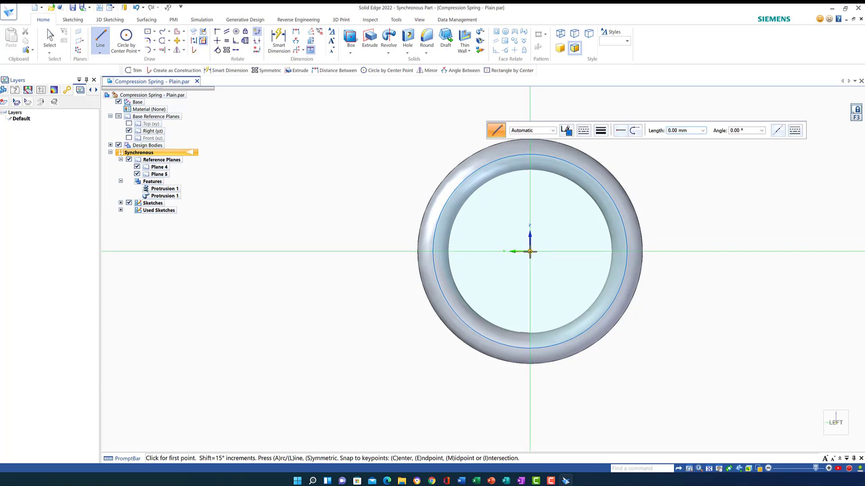
left_click(530, 251)
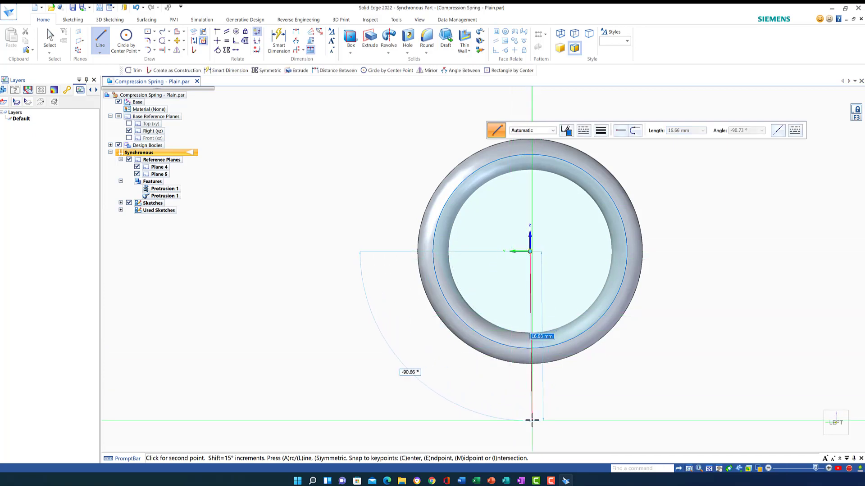
left_click(530, 415)
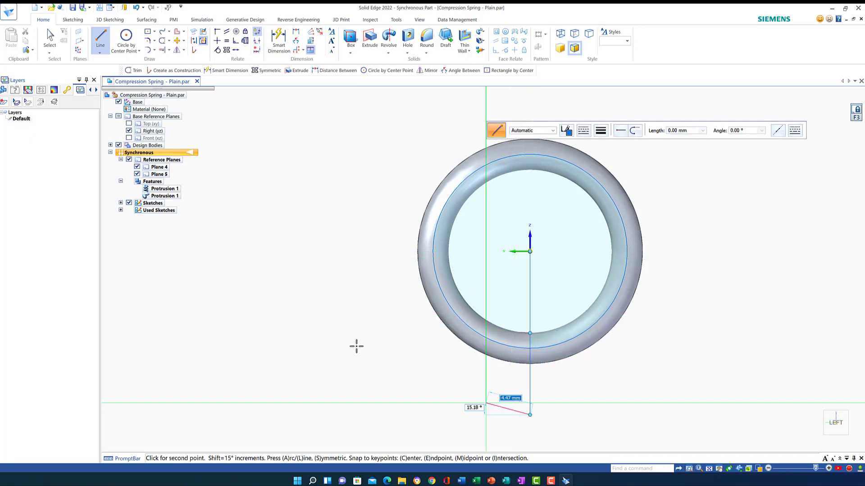
right_click(319, 229)
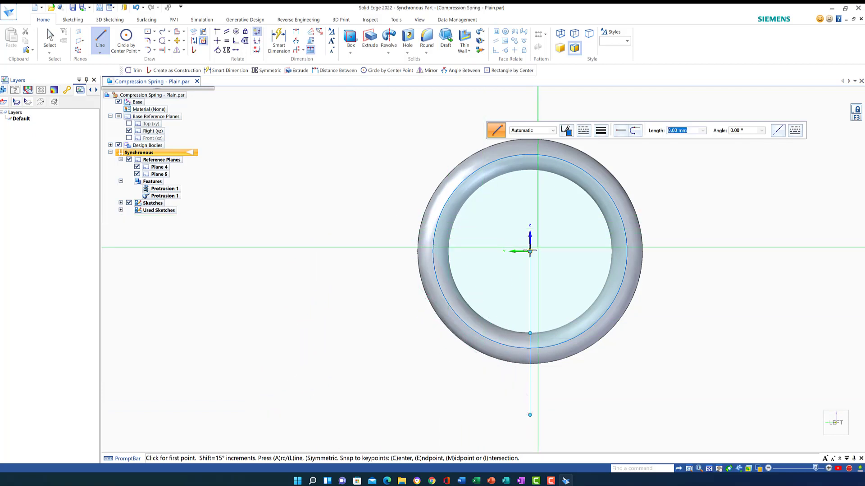
left_click(531, 251)
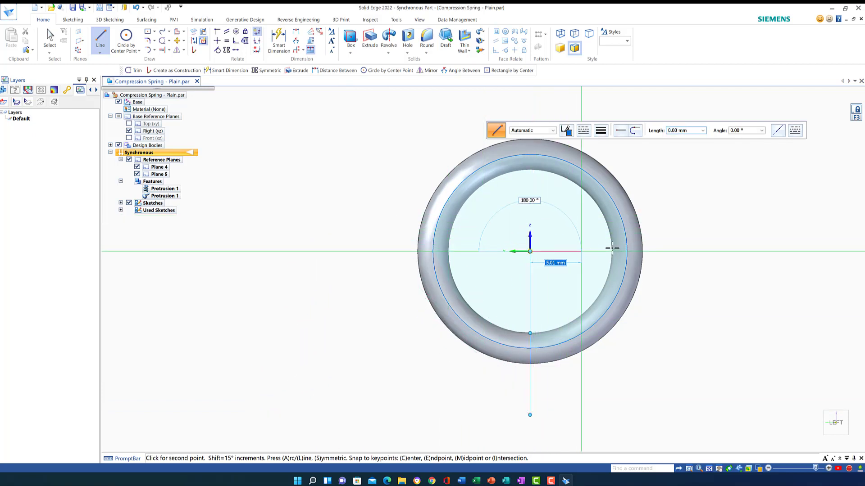
left_click(673, 251)
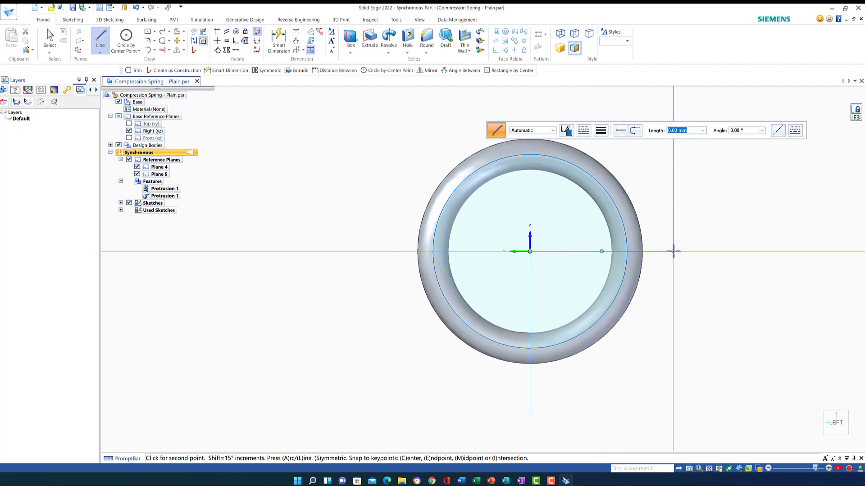
right_click(228, 132)
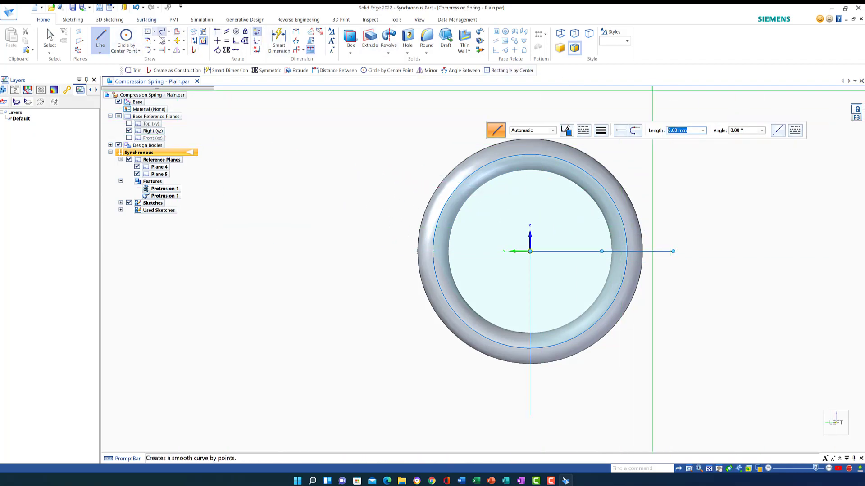
Step: Trim the circle and both lines so only the quarter arc from the wire end to the -Y side remains
left_click(163, 40)
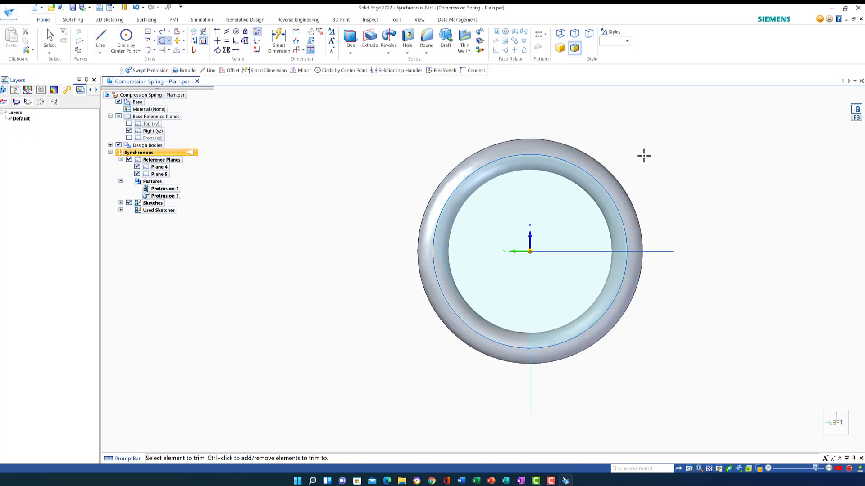
left_click_drag(660, 166, 532, 185)
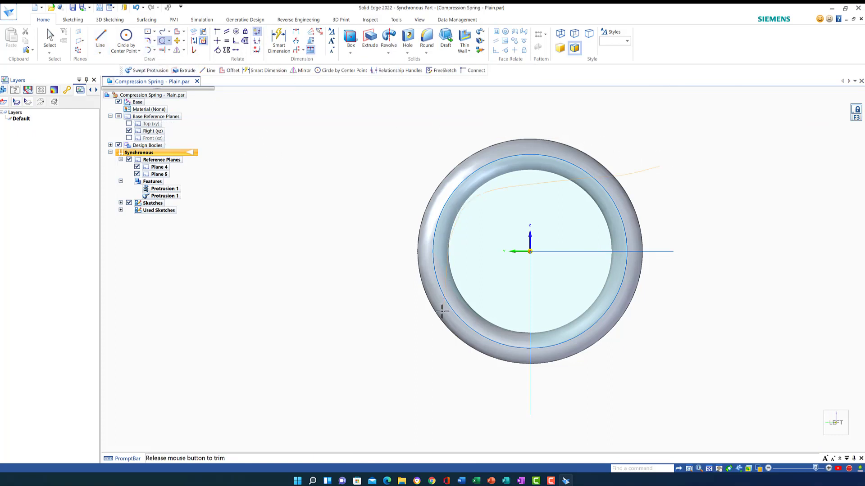
left_click_drag(442, 313, 434, 304)
mouse_move(504, 253)
left_mouse_down()
mouse_move(572, 233)
mouse_move(572, 264)
left_mouse_up()
left_click_drag(649, 210, 653, 257)
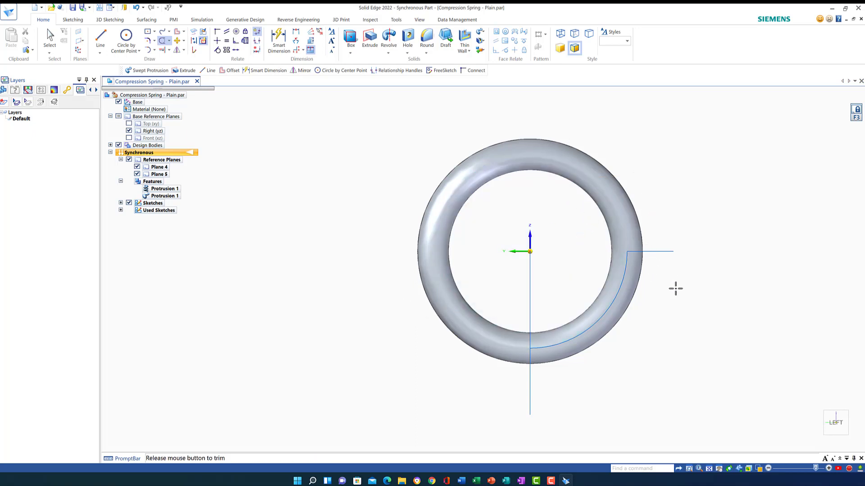
left_click_drag(675, 288, 674, 292)
left_click_drag(535, 289, 524, 288)
left_click_drag(584, 397, 586, 402)
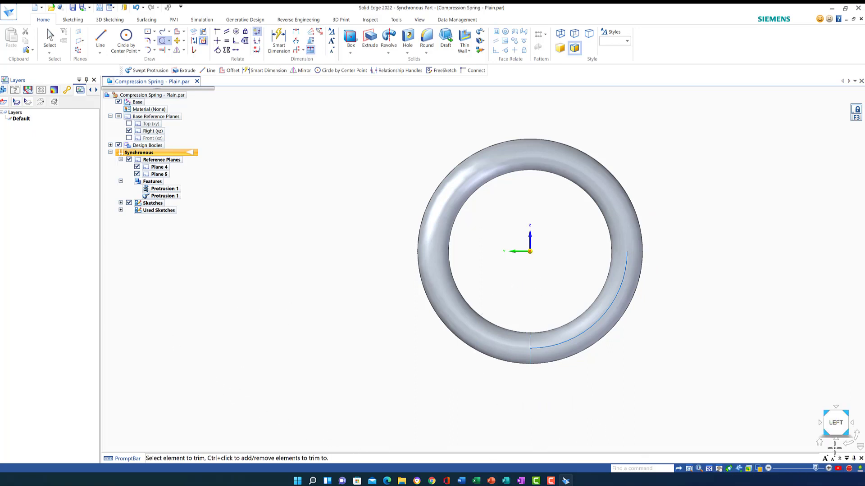
Step: Sweep the wire's circular end face along the quarter arc at the unextended end, using a single path and cross section
left_click(818, 442)
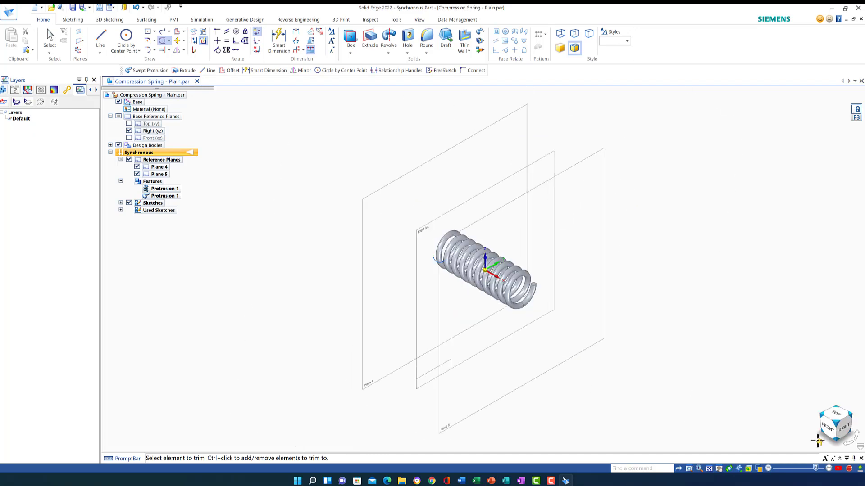
middle_click_drag(519, 379, 562, 377)
scroll(605, 401, "down", 3)
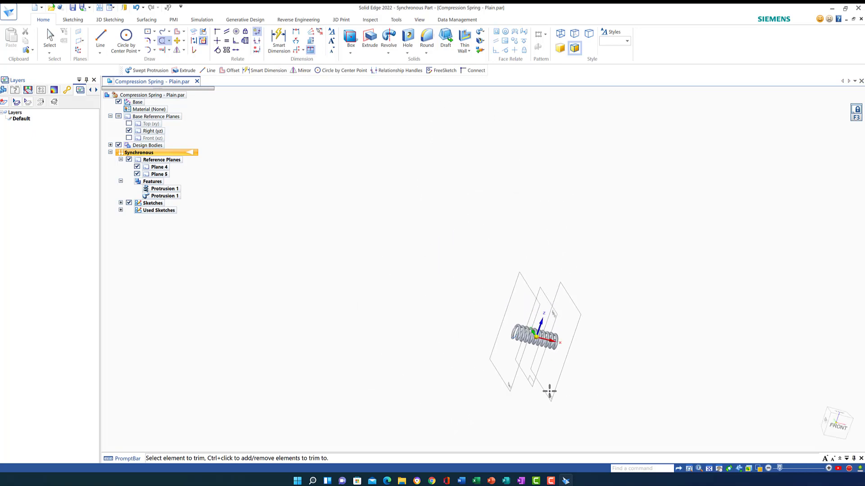
left_click(689, 469)
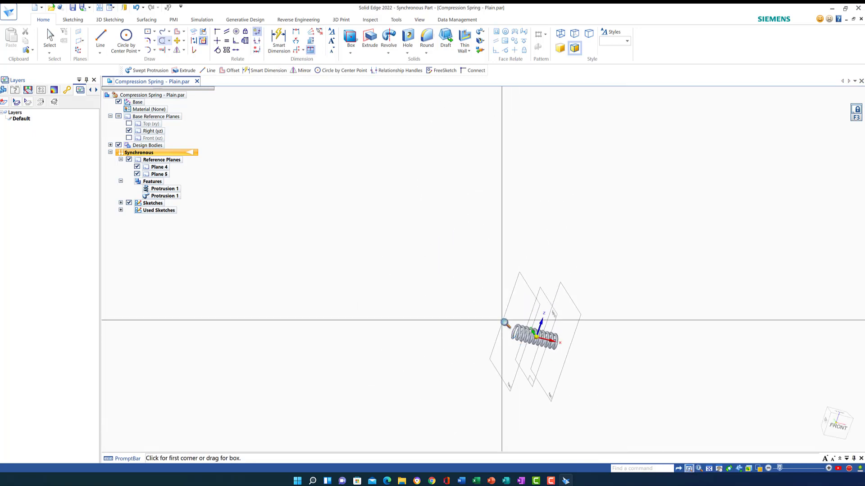
left_click_drag(505, 322, 514, 350)
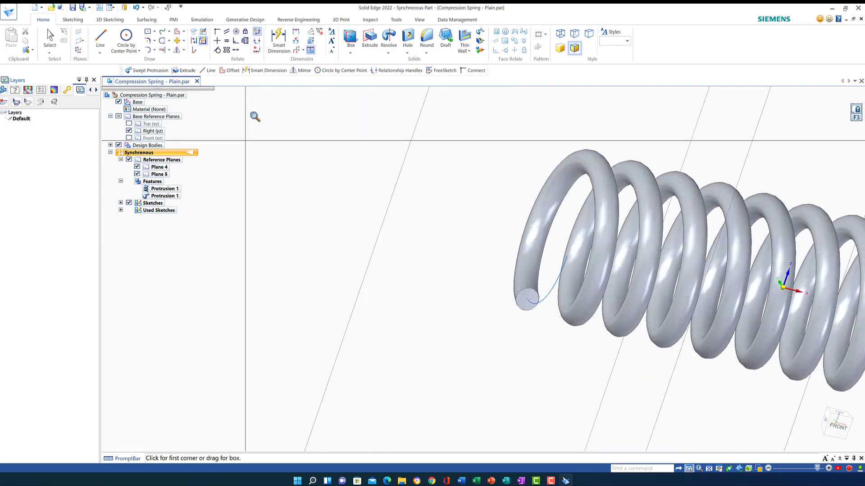
left_click(480, 32)
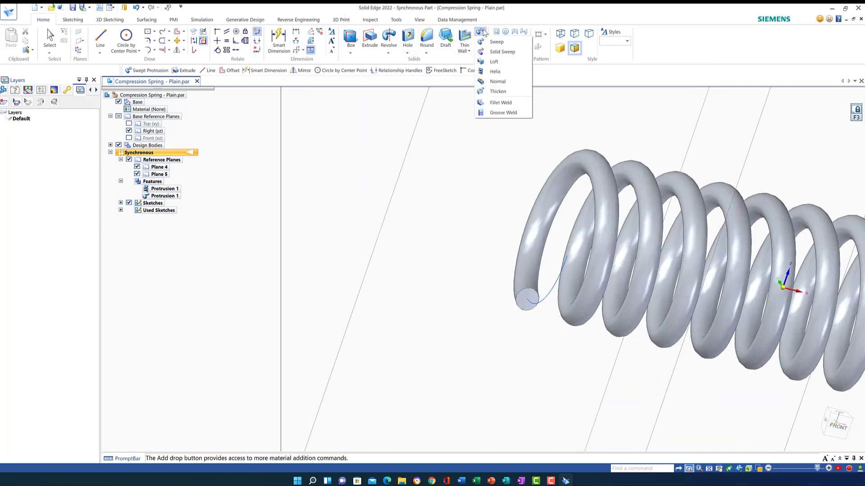
left_click(493, 42)
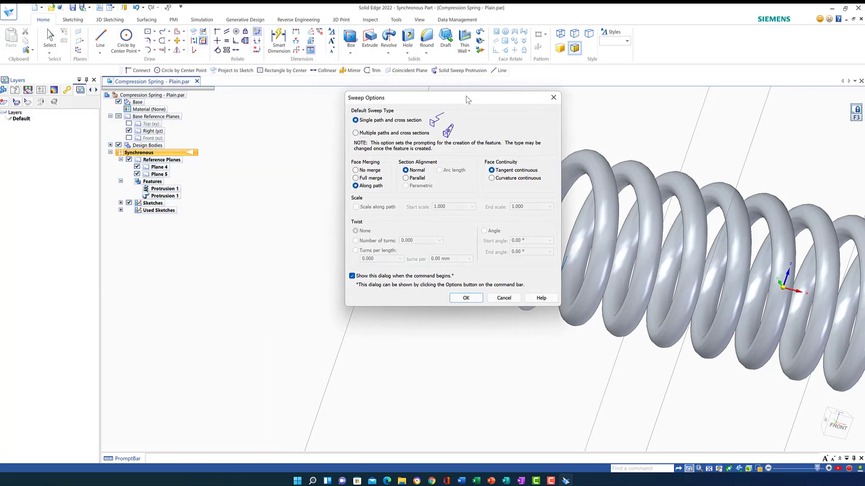
left_click(462, 297)
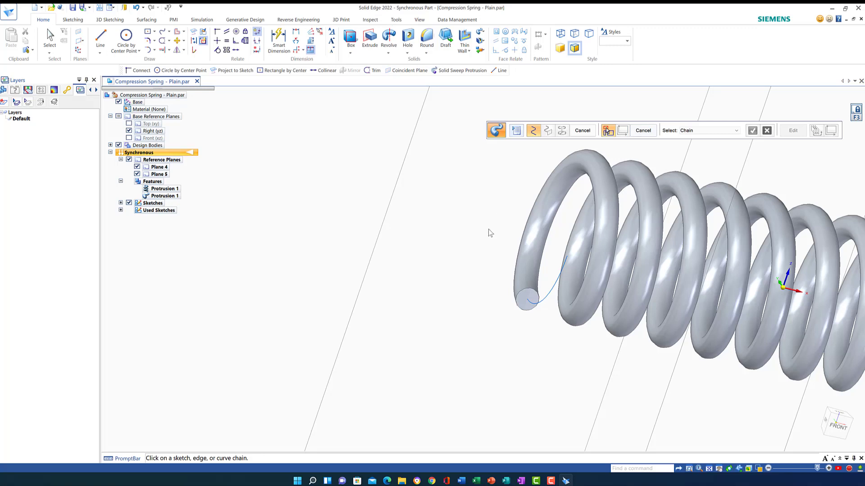
left_click(546, 297)
left_click(753, 131)
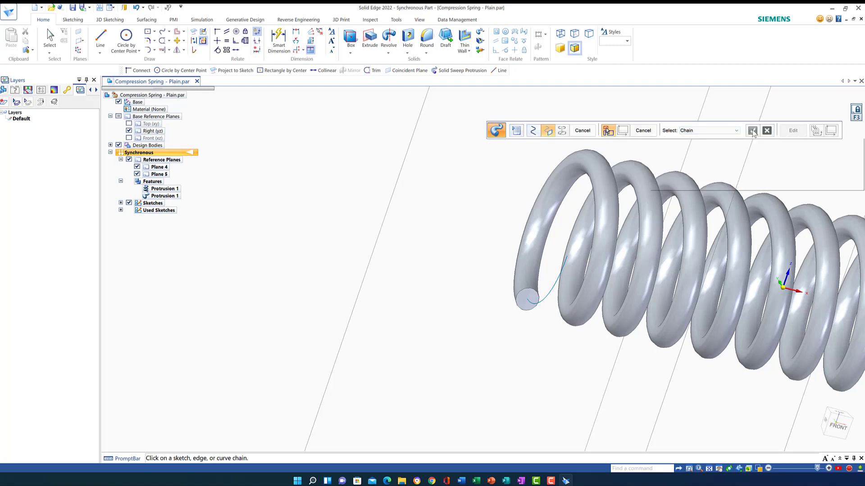
left_click(522, 310)
left_click(582, 131)
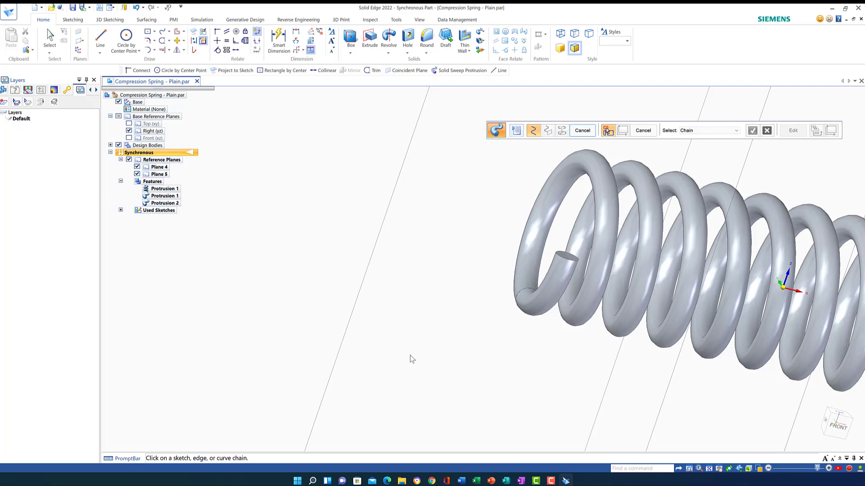
Step: Save the part under the name Compression Spring -Squared, overwriting the existing file
scroll(433, 348, "down", 3)
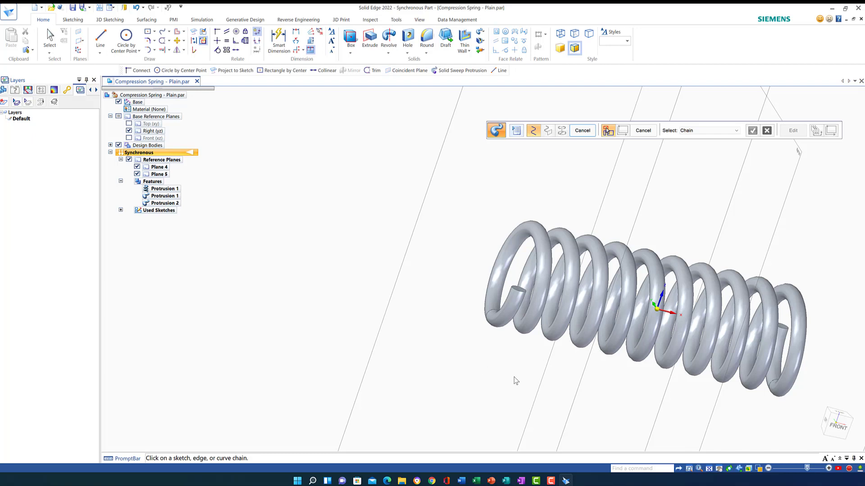
middle_click_drag(515, 381, 553, 344)
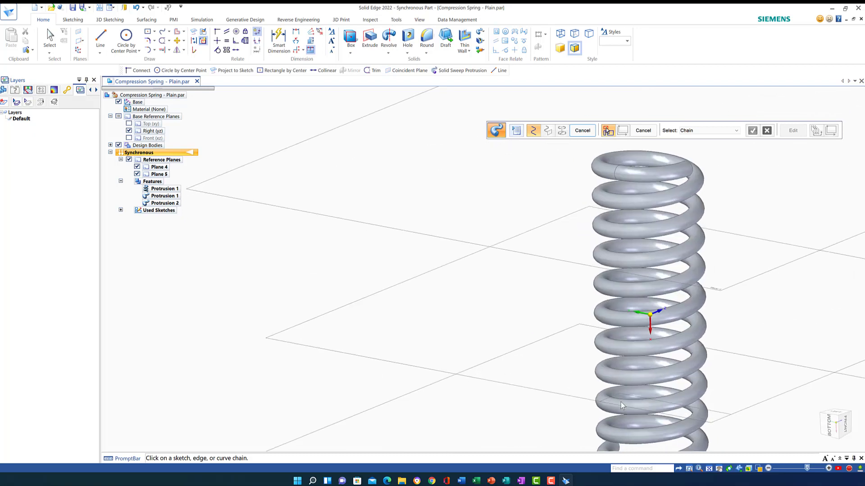
left_click(847, 426)
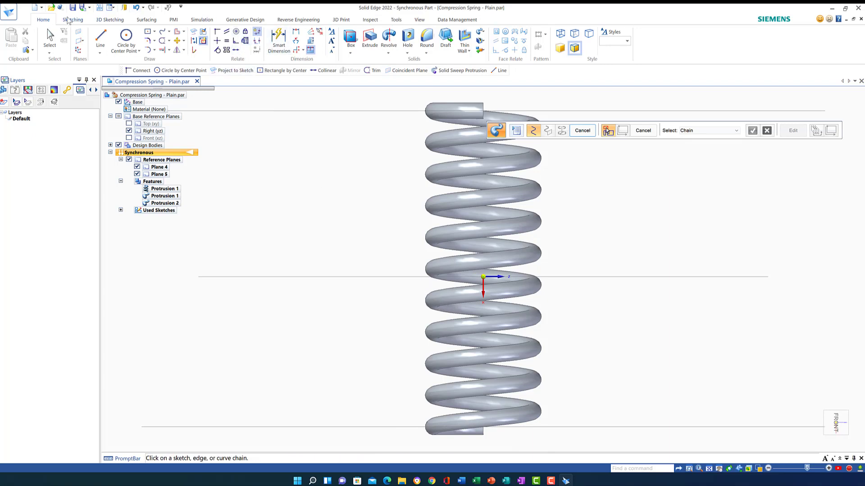
left_click(83, 8)
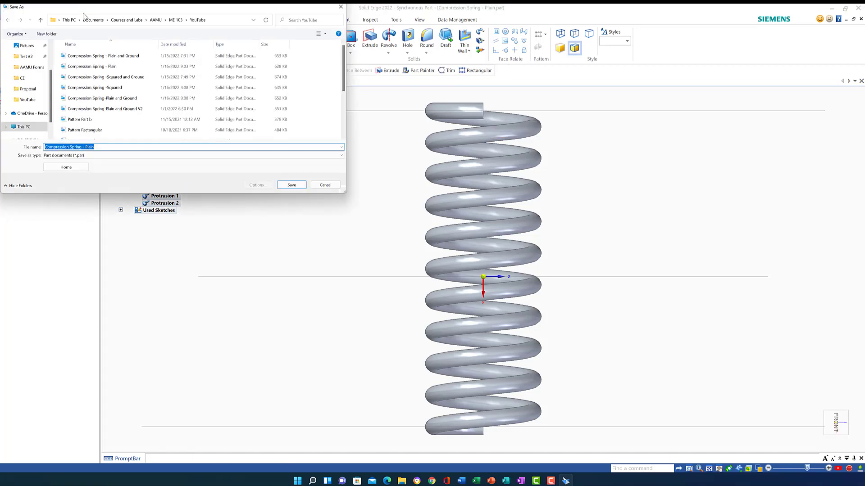
left_click(112, 87)
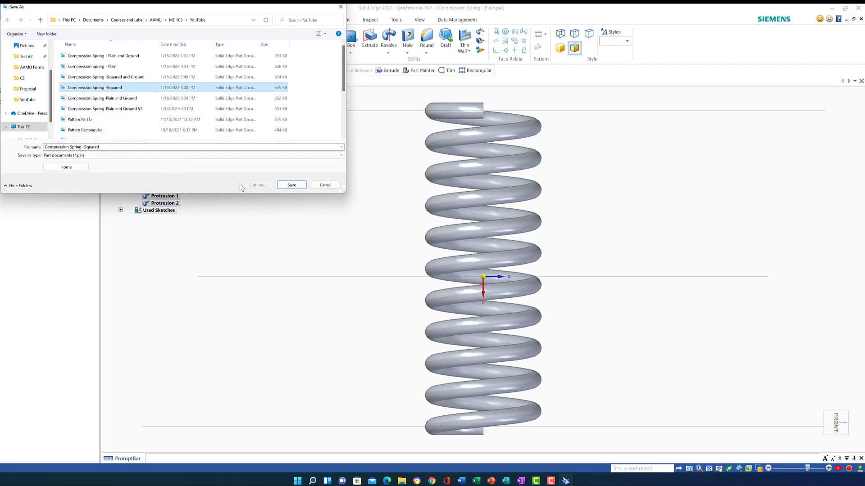
left_click(294, 184)
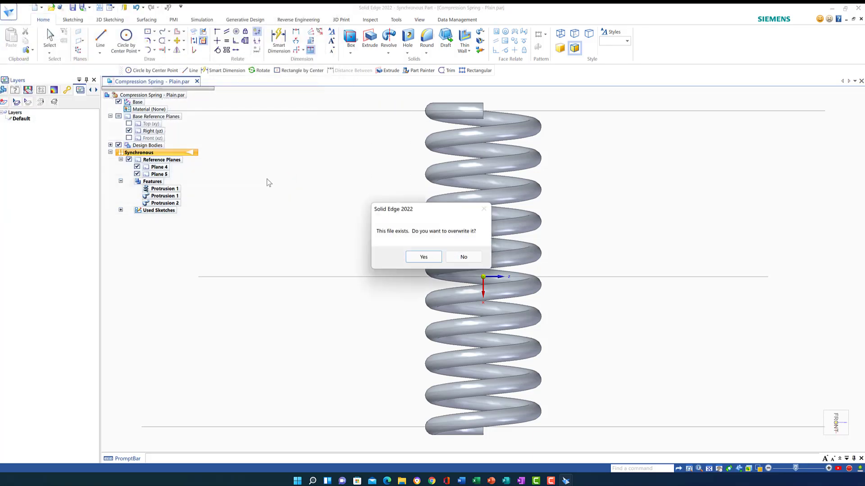
left_click(424, 257)
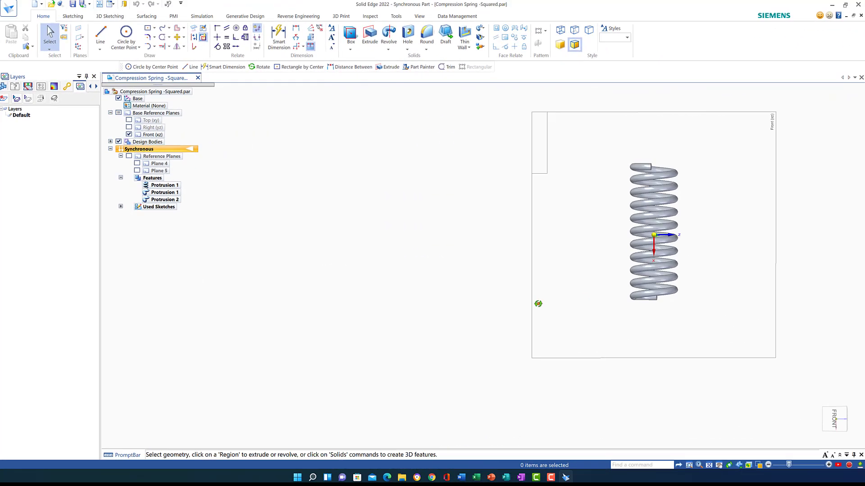
Step: Sketch a narrow two-point rectangle about 35 mm tall on the Front (xz) plane, covering the outer part of the spring's -X end
left_click(154, 28)
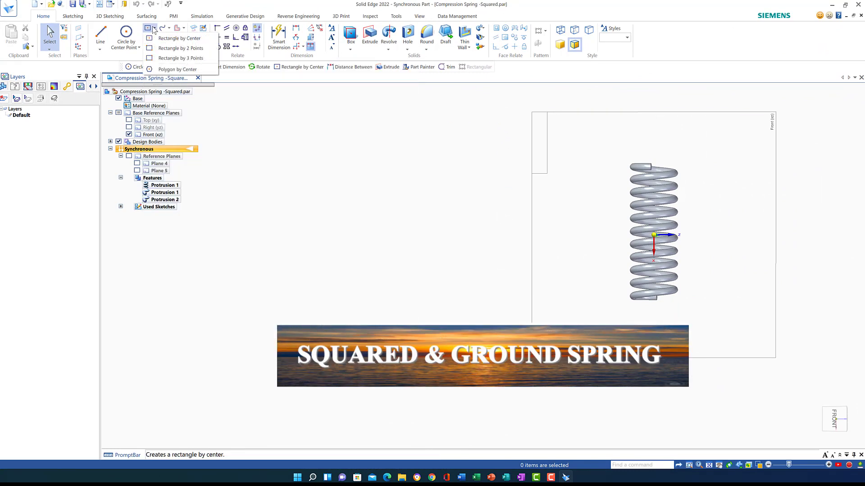
left_click(163, 48)
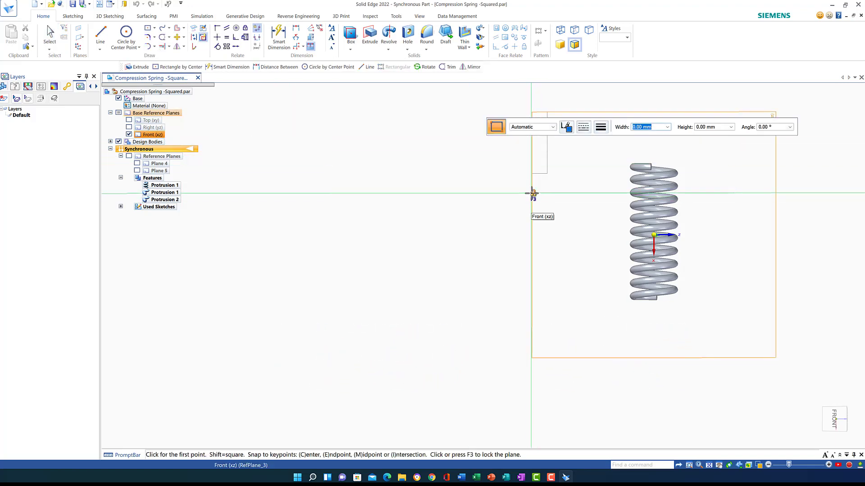
key("F3")
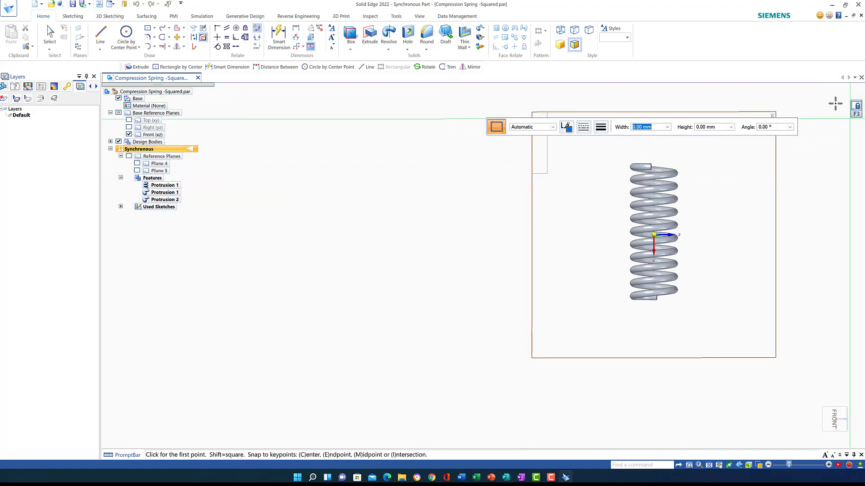
left_click(154, 28)
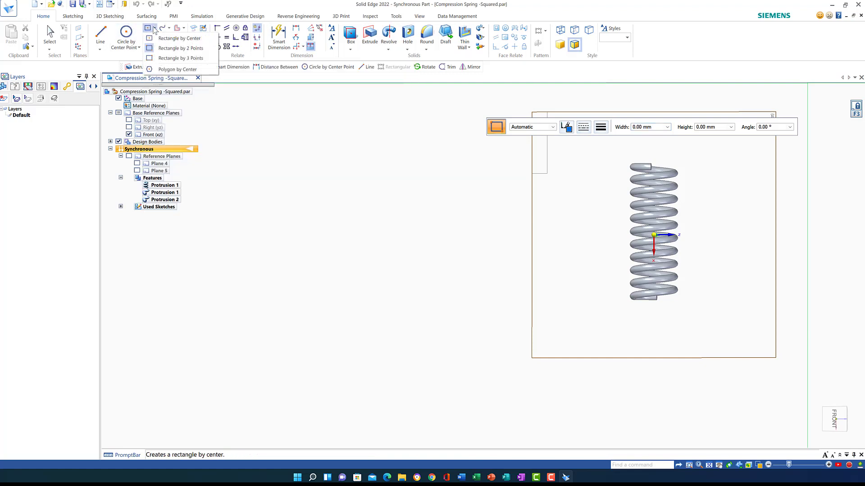
left_click(166, 49)
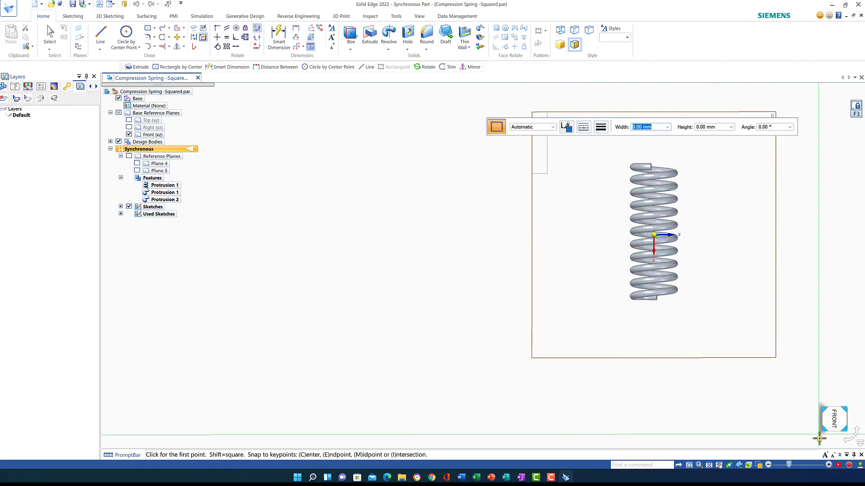
left_click(820, 439)
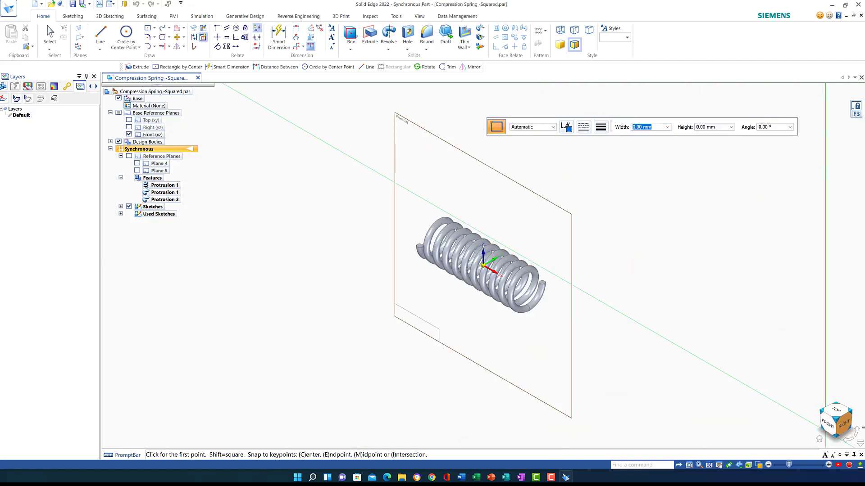
left_click(827, 424)
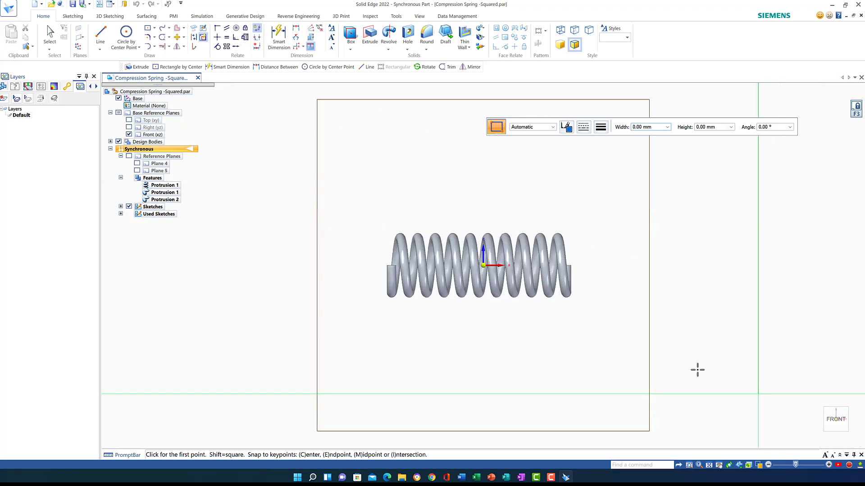
left_click(154, 28)
left_click(176, 48)
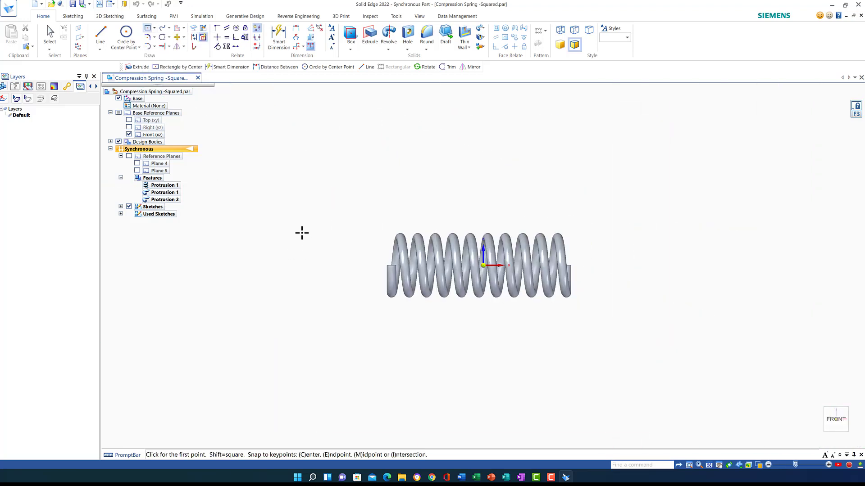
left_click(380, 231)
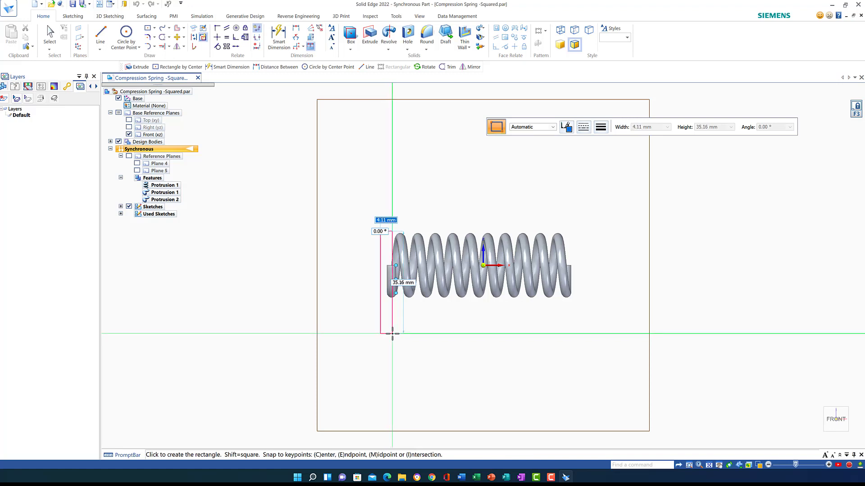
left_click(392, 333)
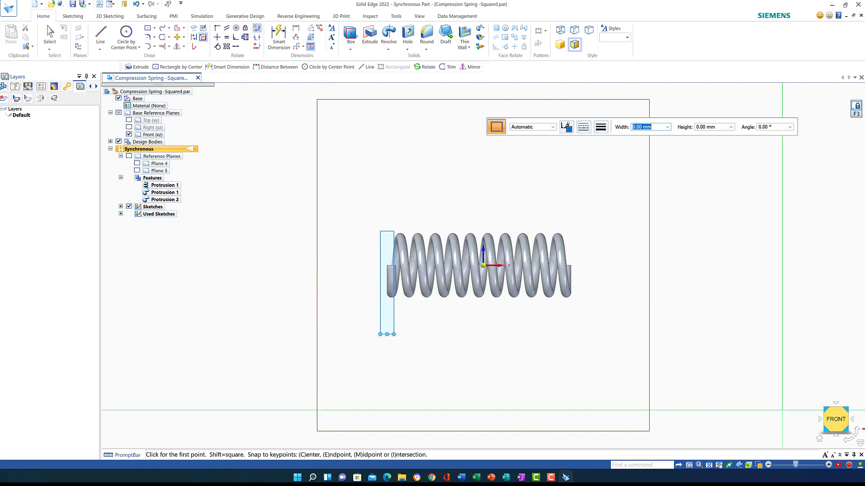
Step: Sketch a second two-point rectangle, about 5 mm wide and 27 mm tall, over the outer part of the spring's +X end
left_click(818, 419)
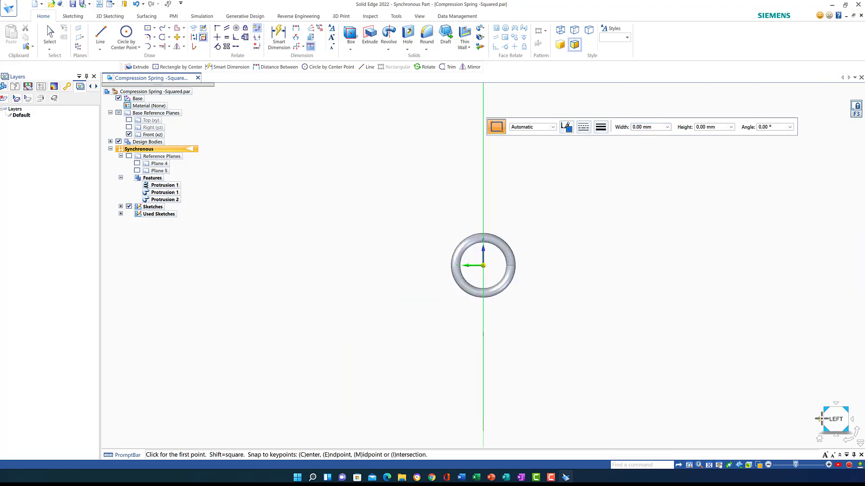
left_click(818, 419)
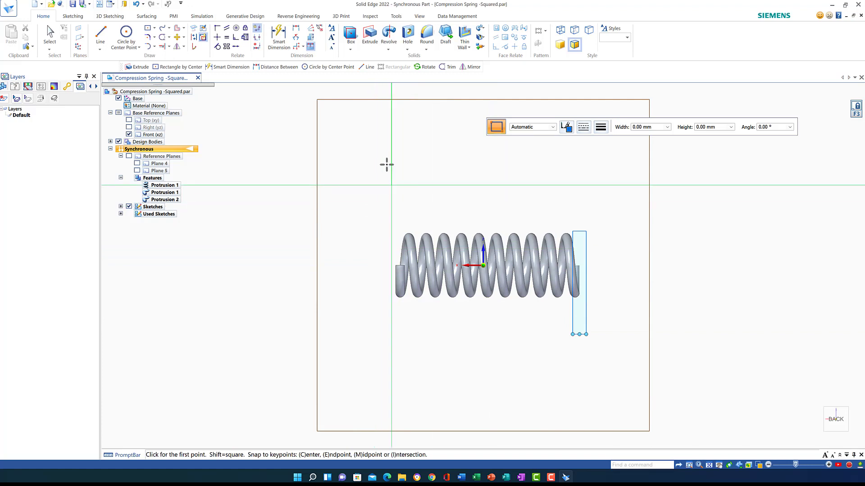
key("Escape")
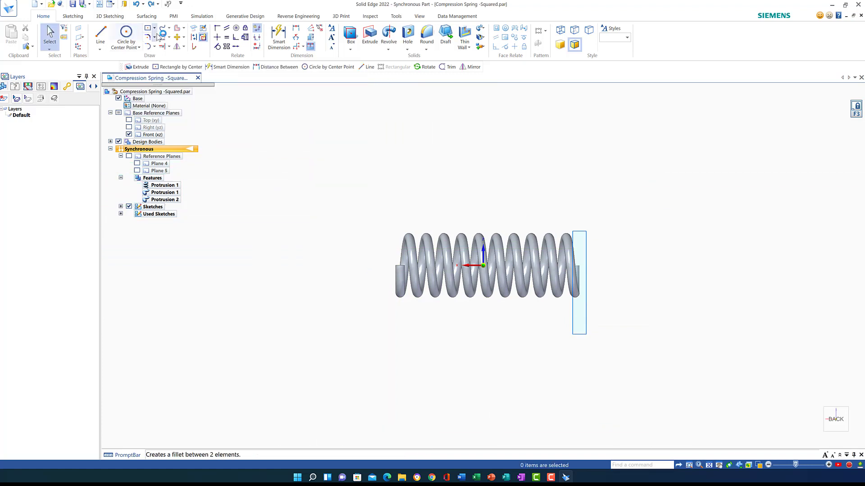
left_click(154, 28)
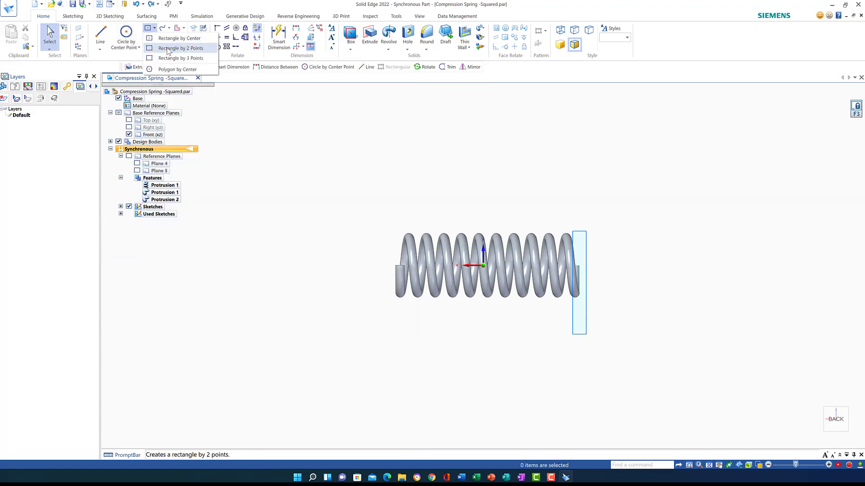
left_click(168, 49)
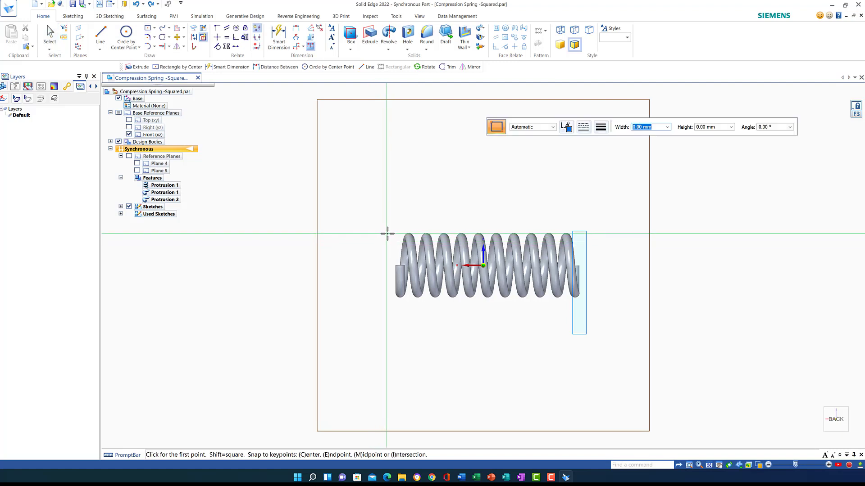
left_click(388, 234)
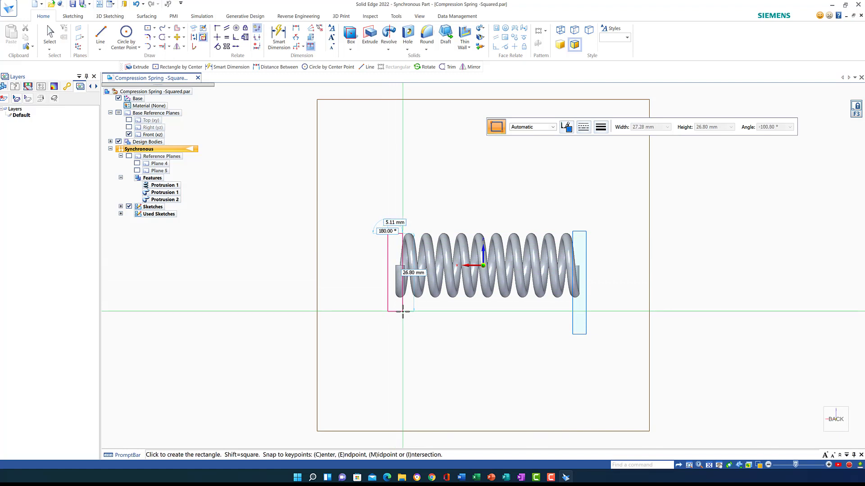
left_click(403, 311)
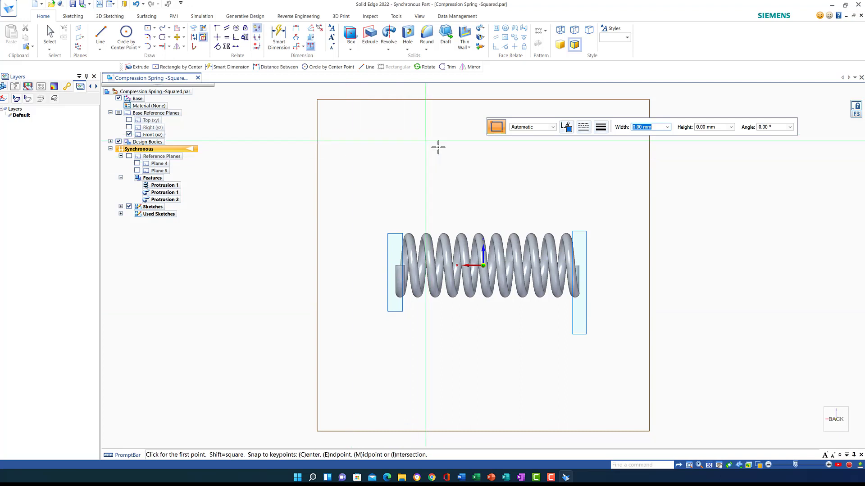
Step: Extrude both end rectangles as one symmetric cut, wide enough to pass through the full spring diameter at both ends
left_click(819, 439)
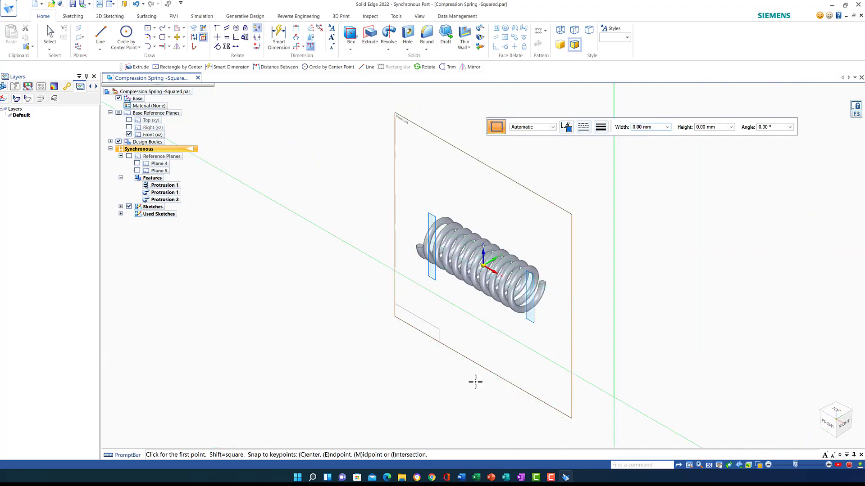
left_click(369, 35)
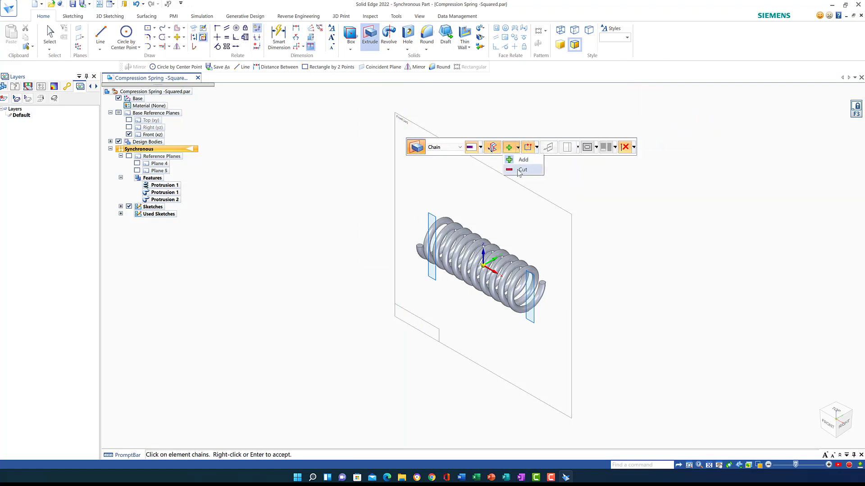
left_click(517, 169)
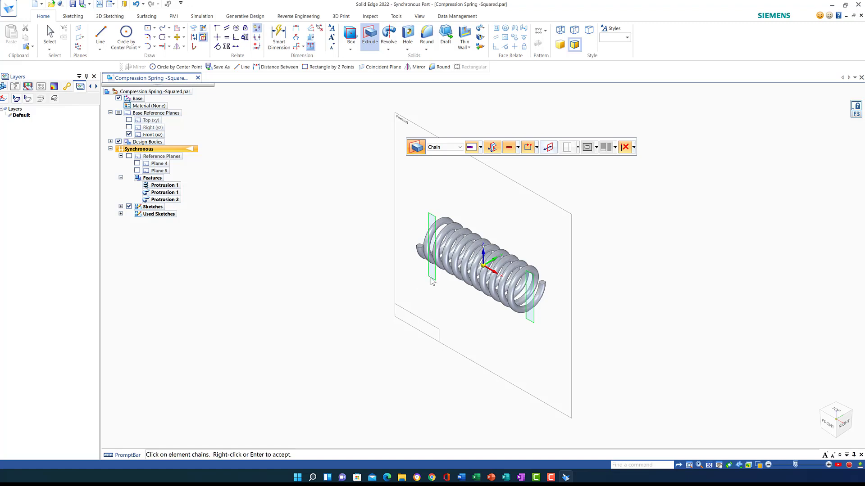
right_click(530, 315)
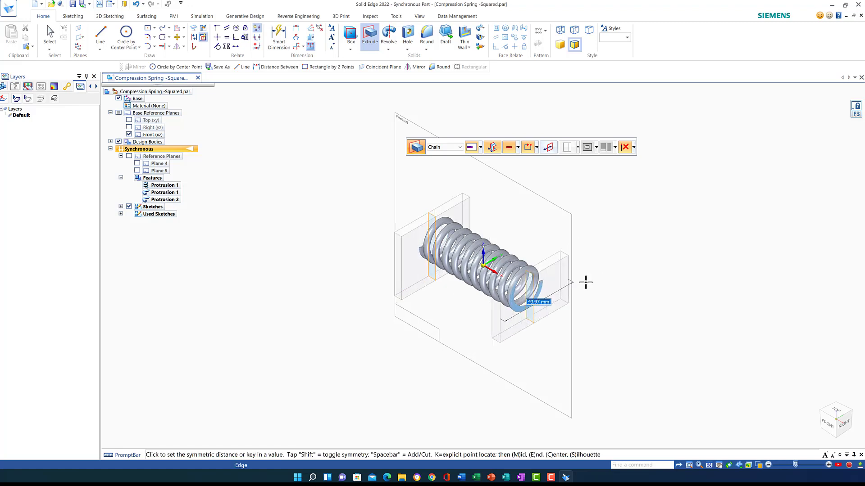
left_click(613, 275)
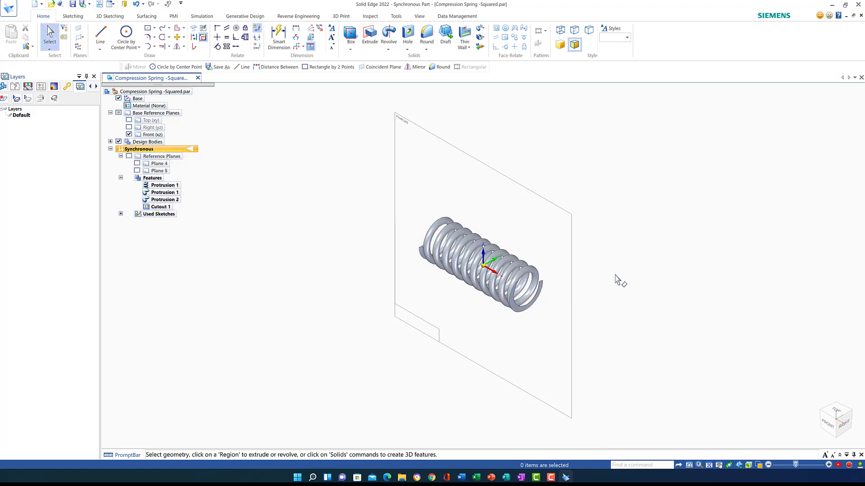
Step: Hide the Front (xz) reference plane and inspect the spring's flat-cut ends in the isometric and front views
middle_click_drag(640, 333, 398, 238)
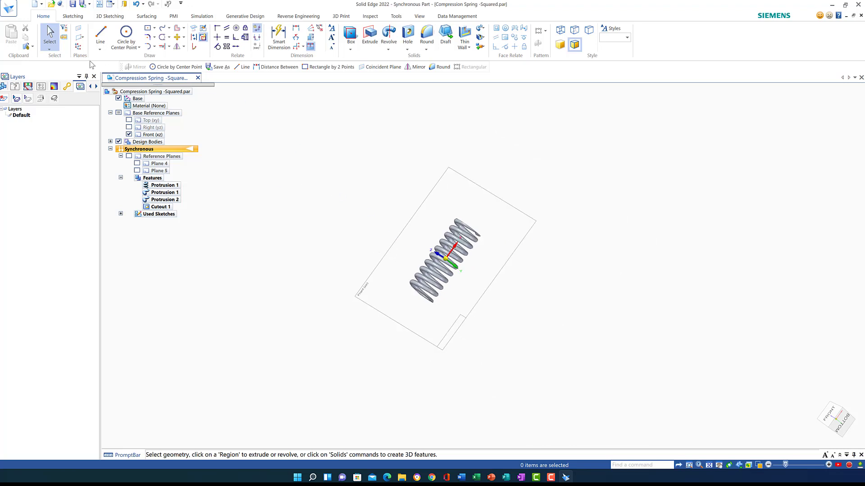
middle_click_drag(452, 244, 609, 285)
mouse_move(607, 284)
middle_mouse_down()
mouse_move(558, 268)
mouse_move(546, 252)
mouse_move(569, 266)
mouse_move(523, 264)
middle_mouse_up()
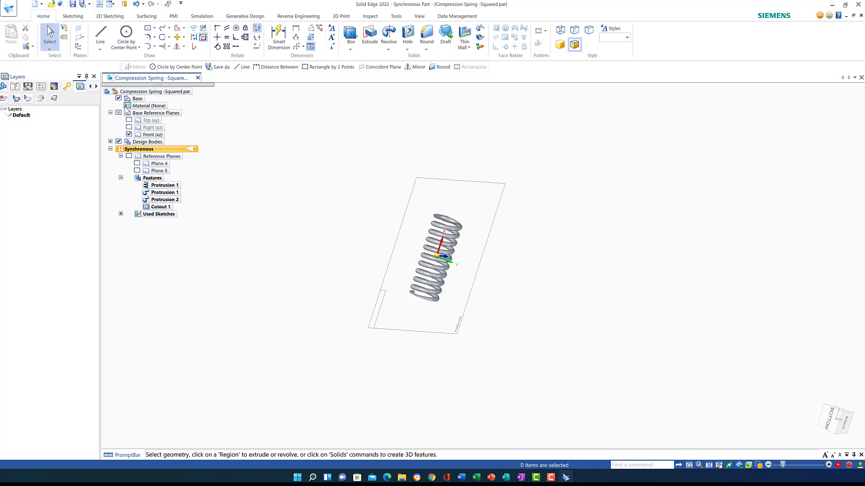
left_click(129, 134)
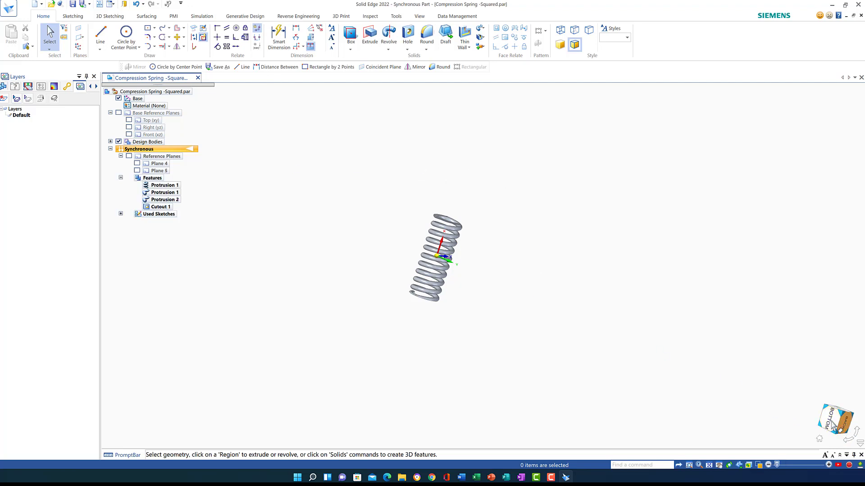
left_click(819, 439)
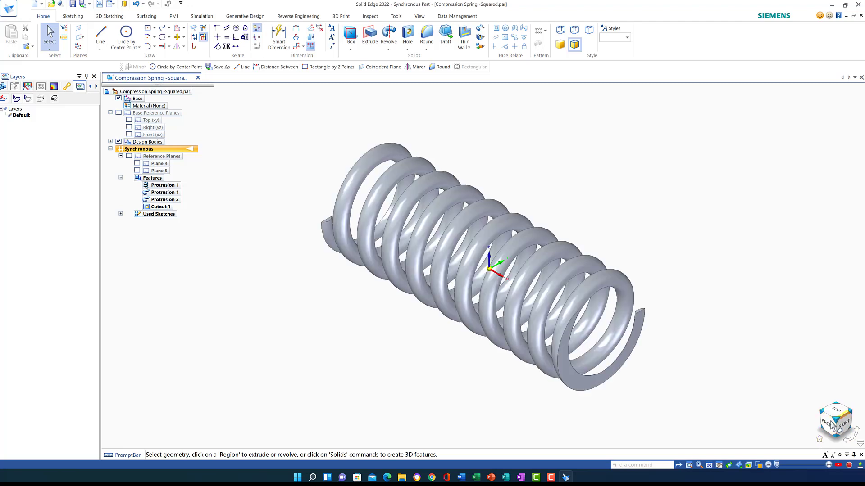
left_click(831, 426)
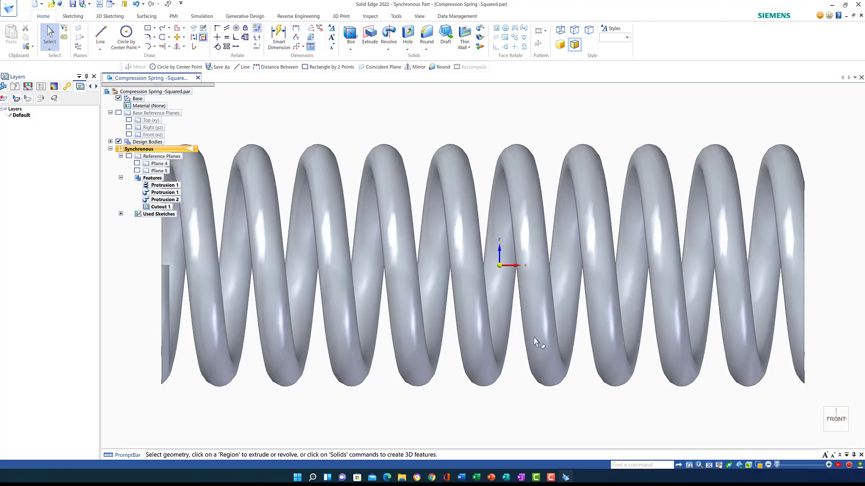